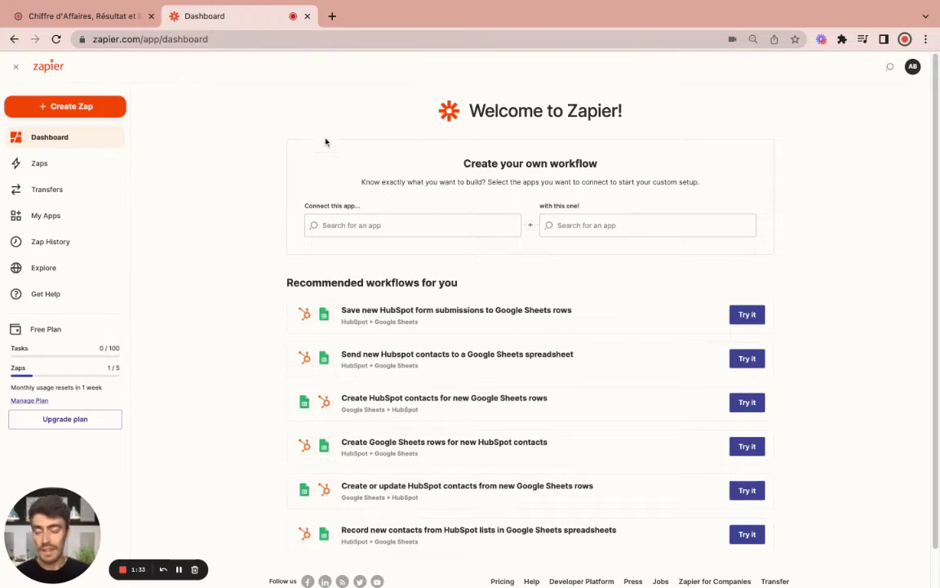
Create a new Zap triggered by HubSpot's New Company event
left_click(86, 115)
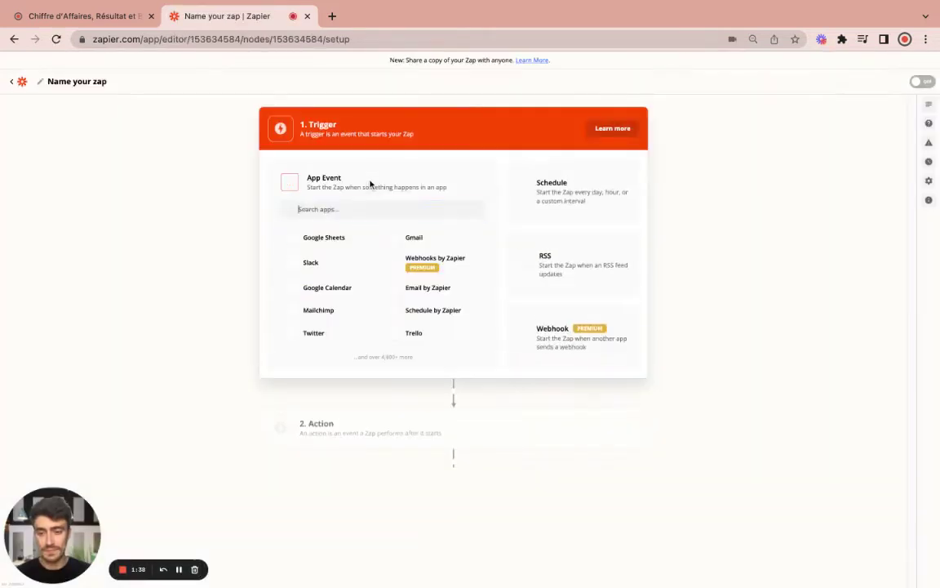
type("h")
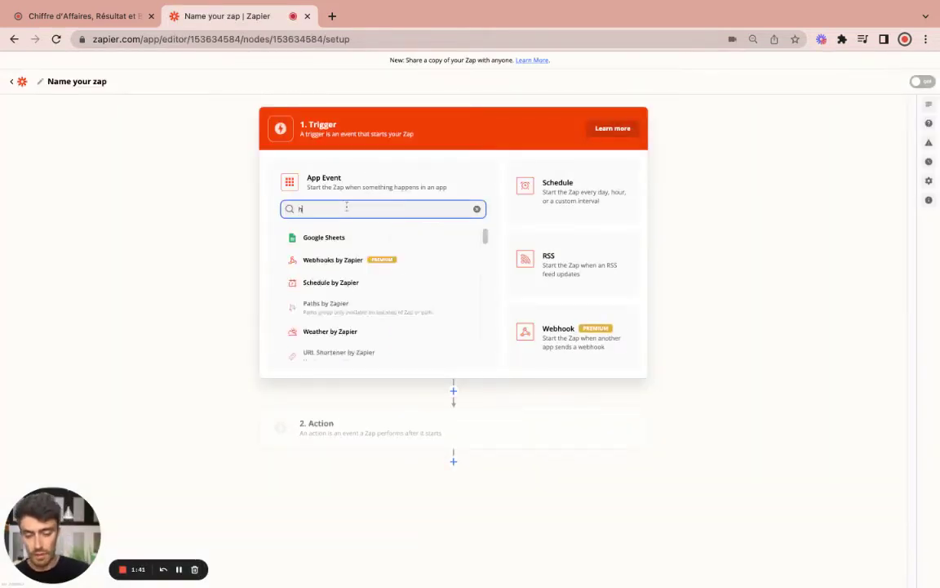
type("ubspot")
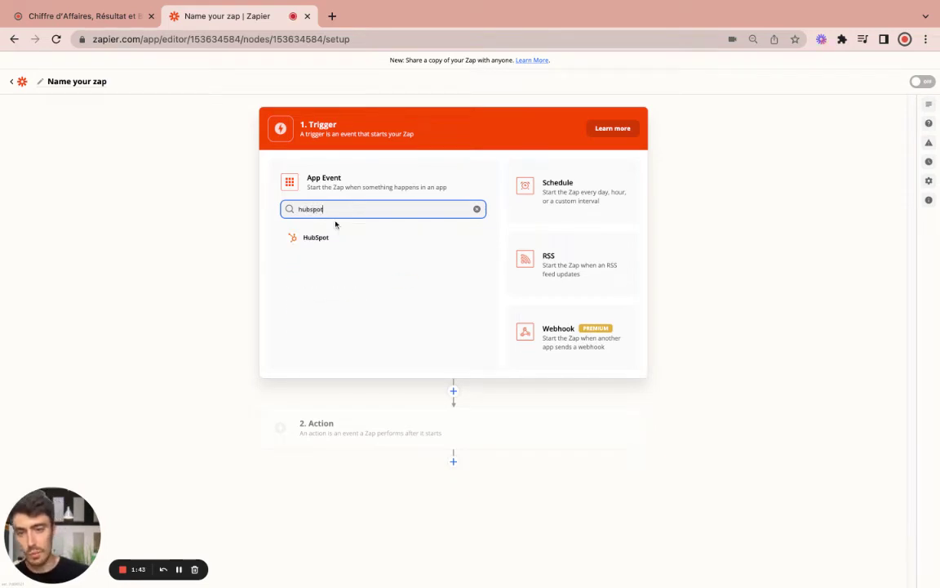
left_click(329, 239)
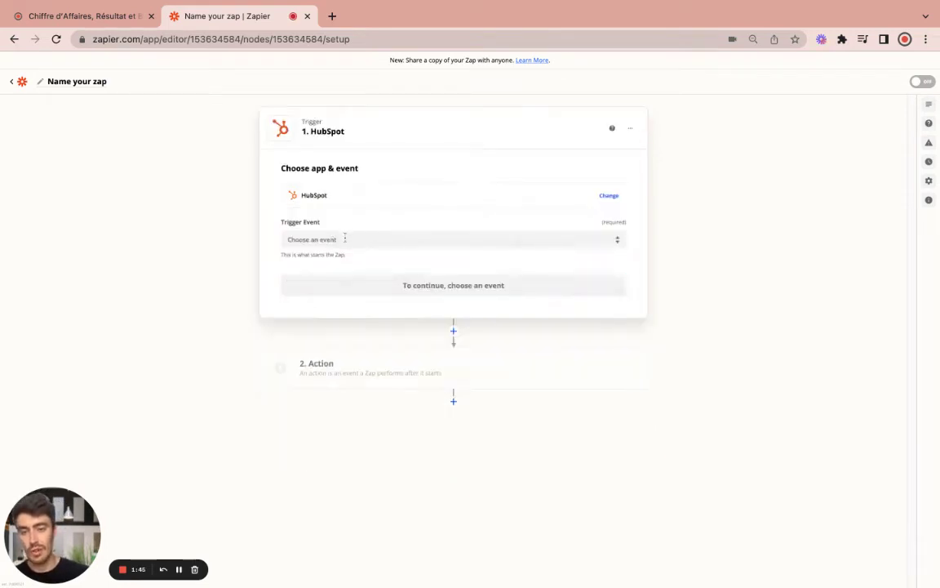
left_click(343, 240)
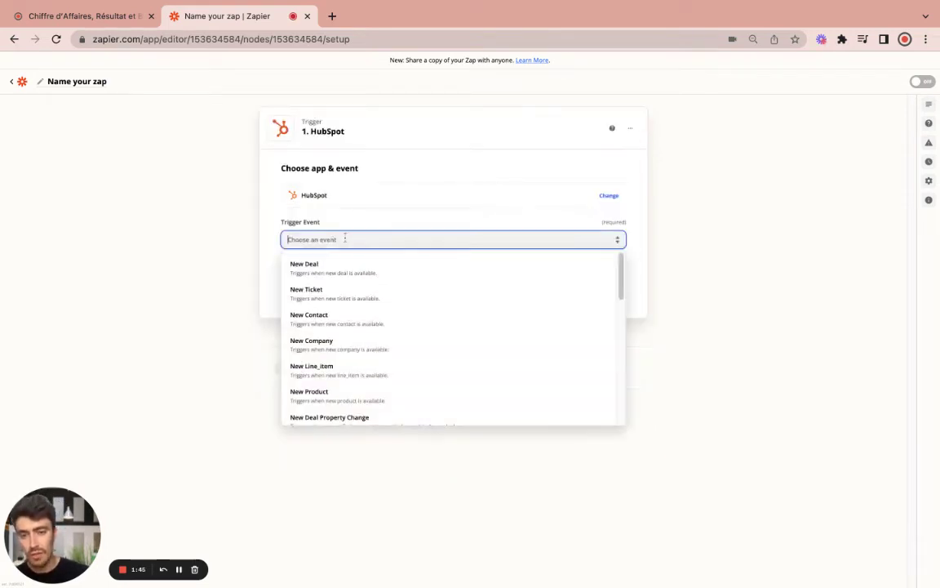
left_click(342, 348)
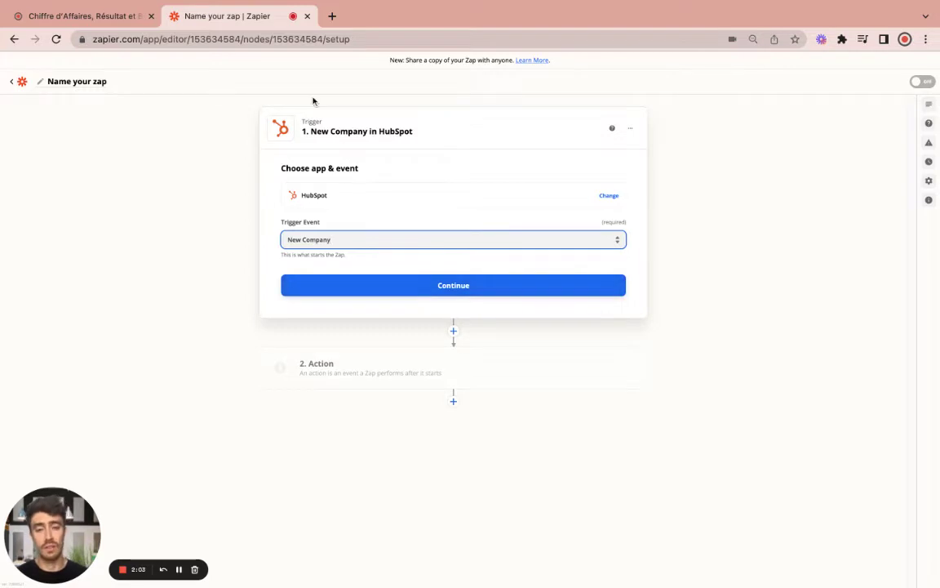
left_click(464, 297)
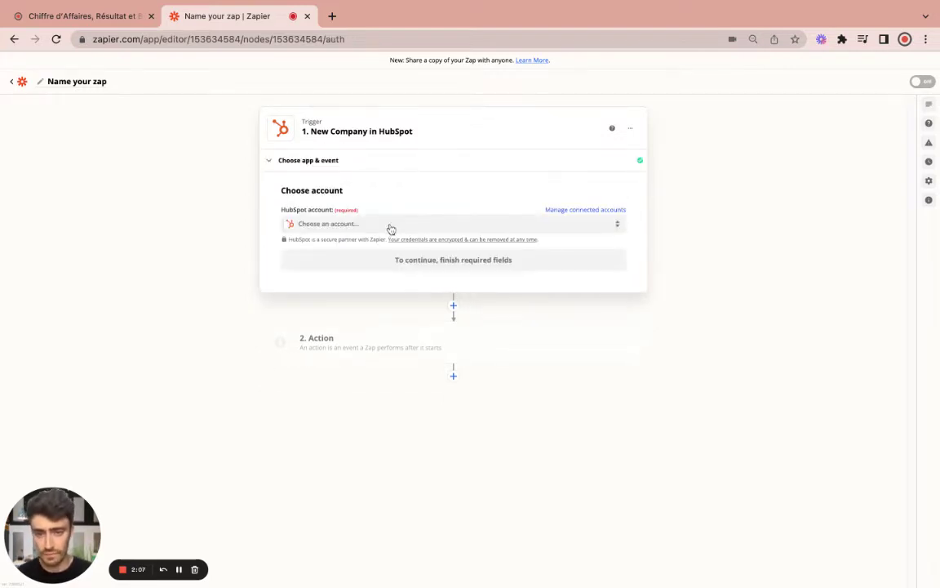
Connect the HubSpot account to the New Company trigger
left_click(389, 226)
left_click(408, 319)
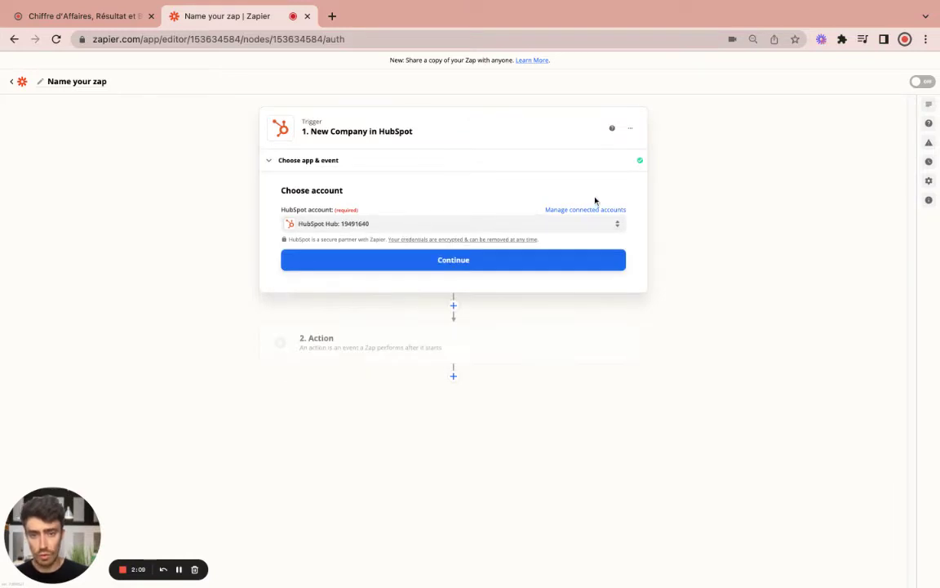
left_click(473, 267)
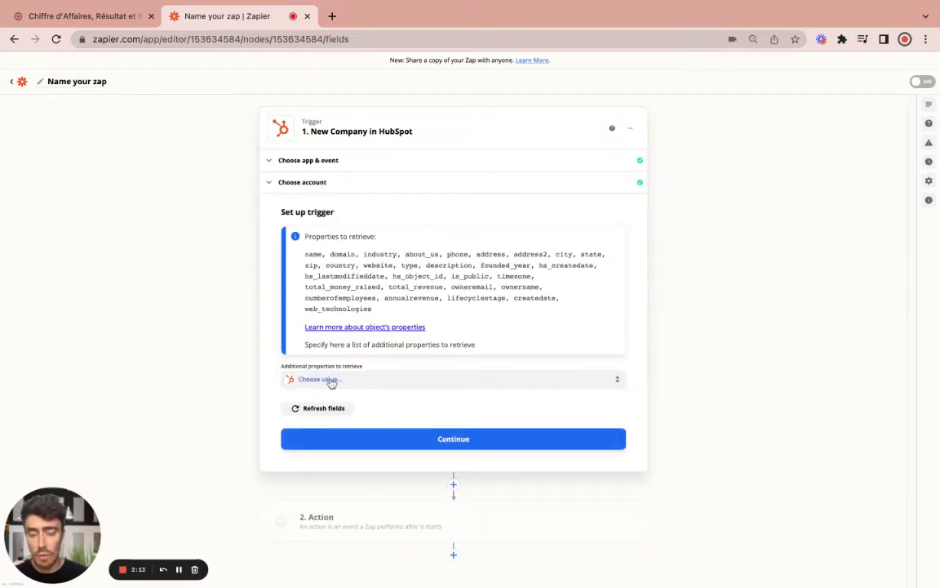
Add SI Company SIREN and LinkedIn Company Page as extra trigger properties
left_click(330, 382)
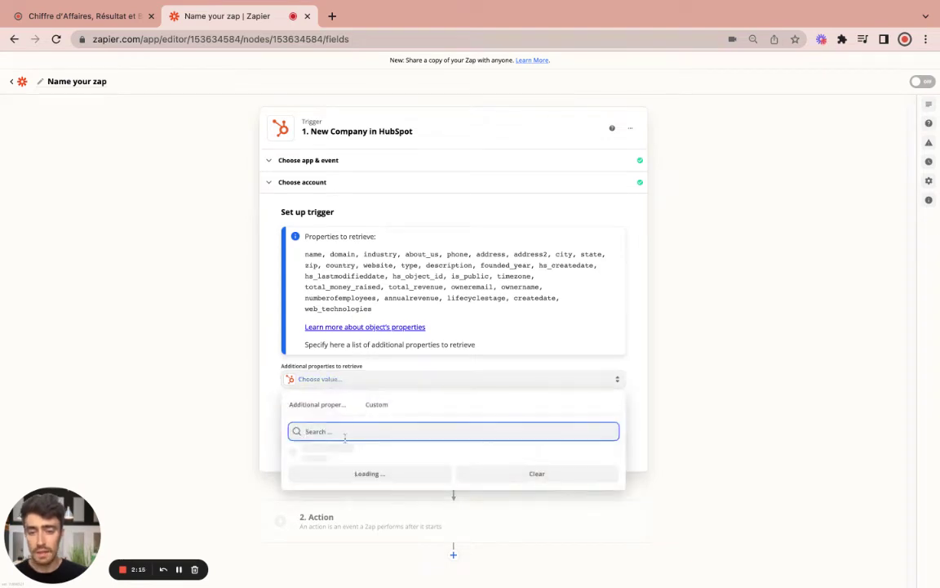
type("sI SIRE")
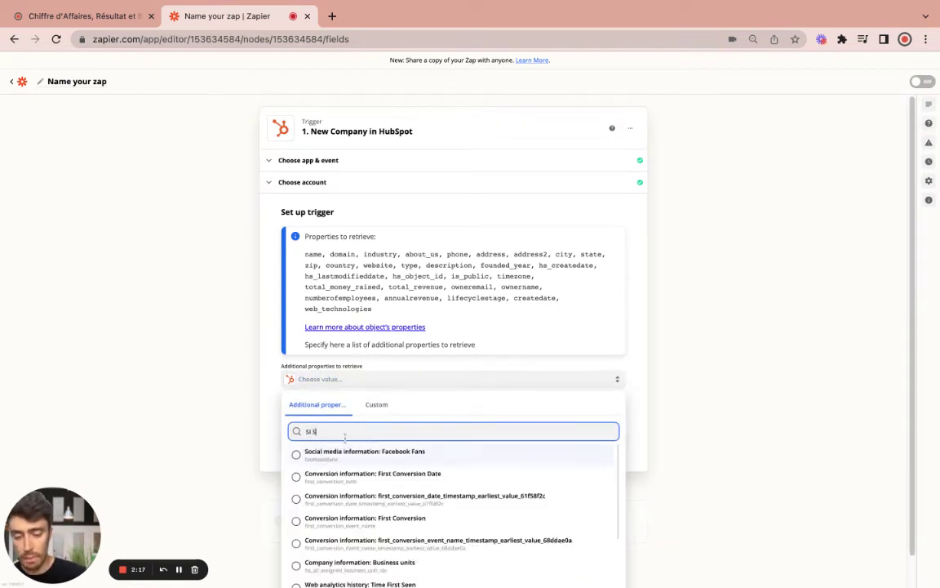
type("N")
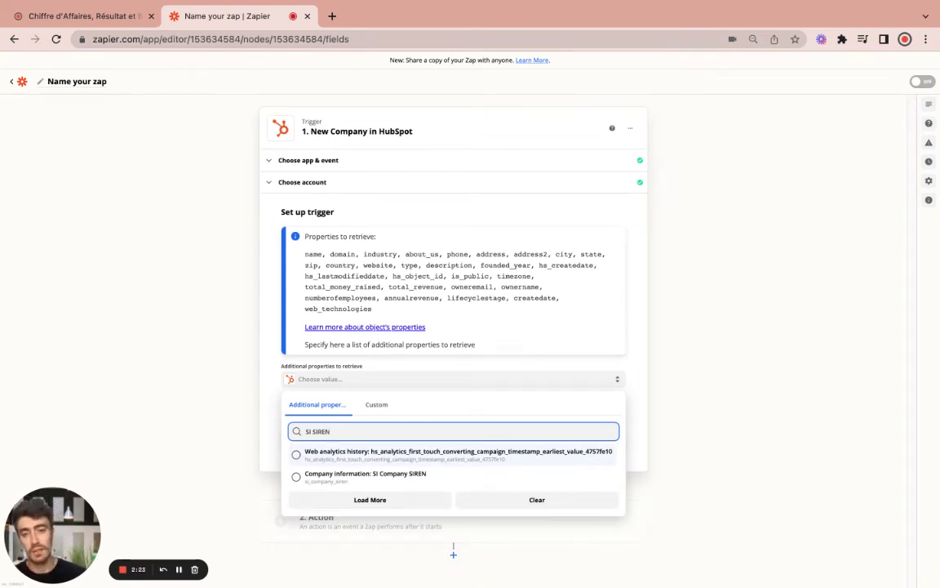
left_click(384, 479)
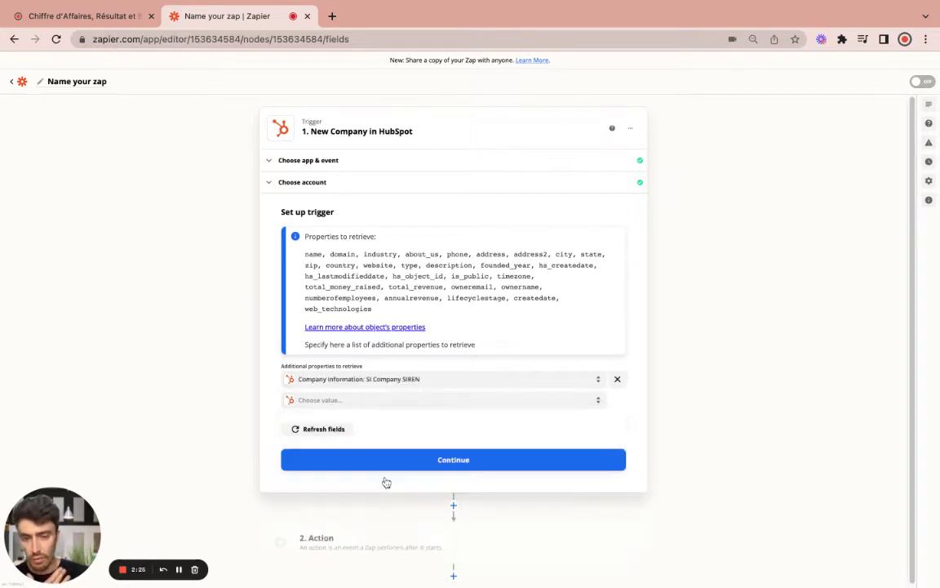
left_click(387, 402)
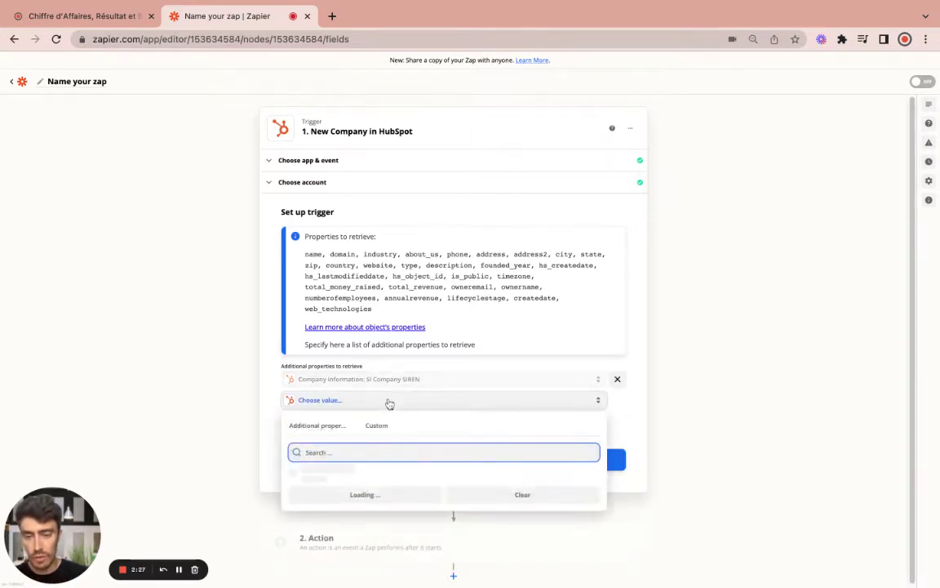
type("L")
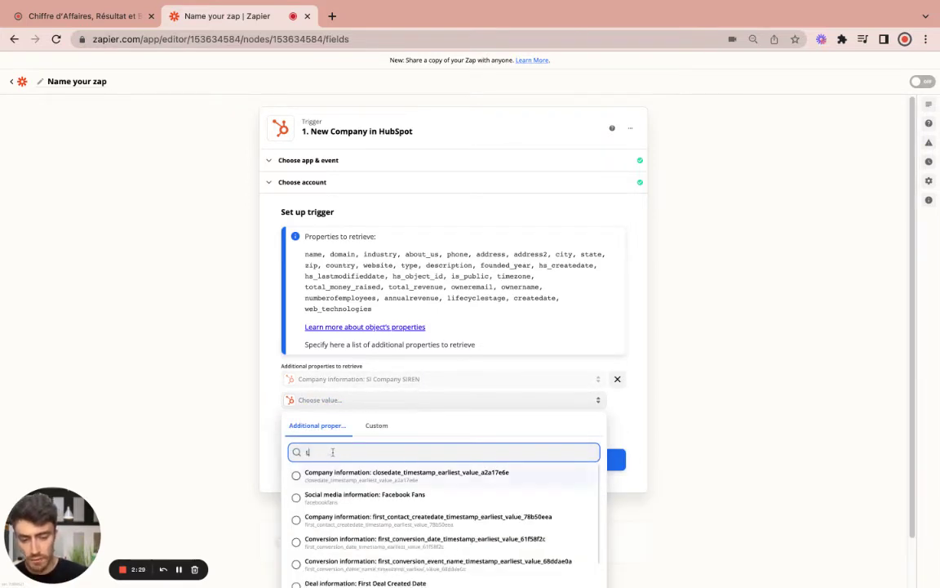
type("inkedin")
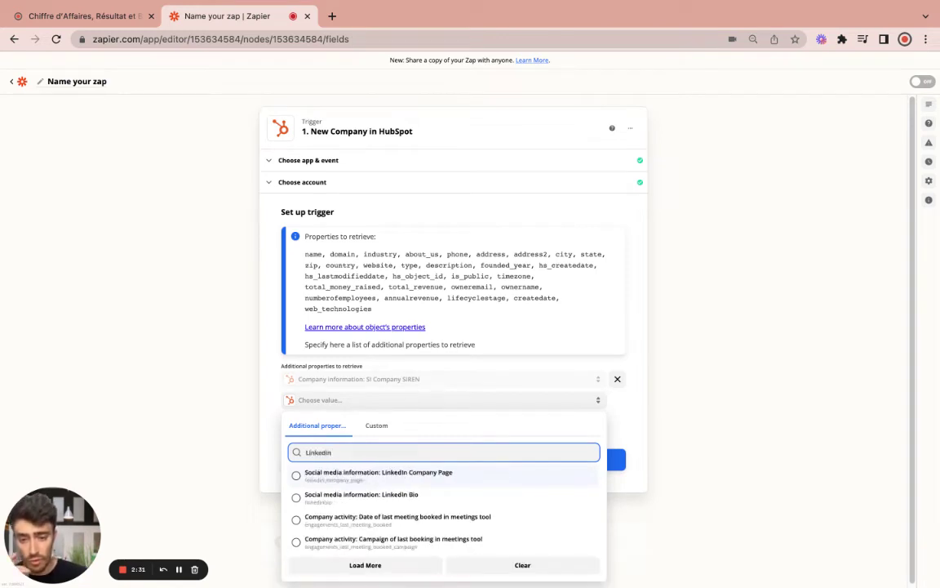
left_click(408, 480)
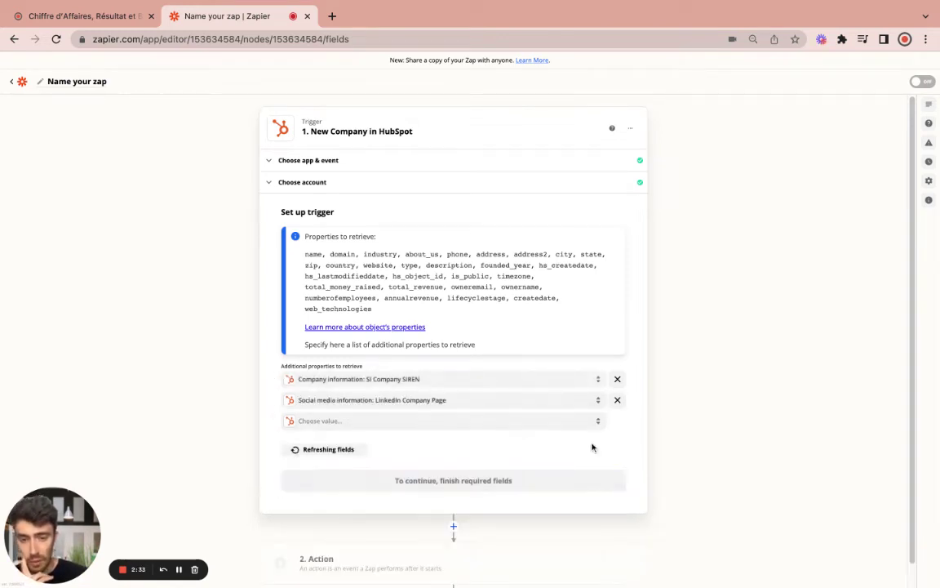
scroll(610, 453, "down", 1)
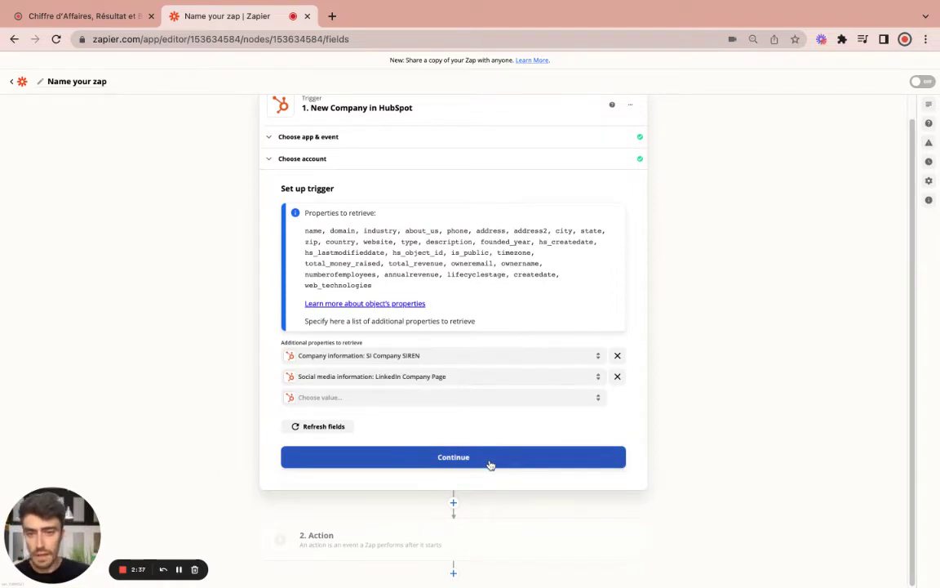
left_click(474, 465)
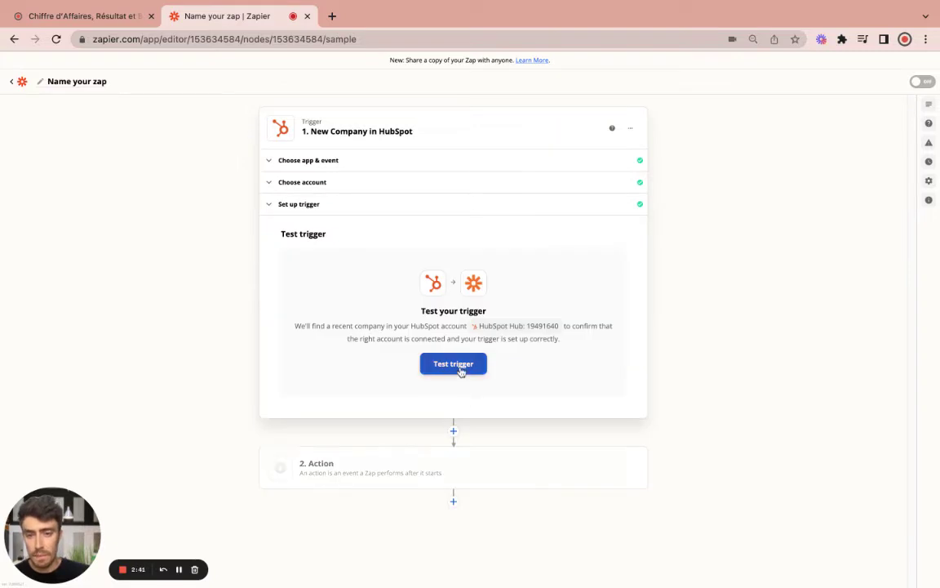
Rerun the trigger test until sample Company A loads, review its data, and continue
left_click(461, 369)
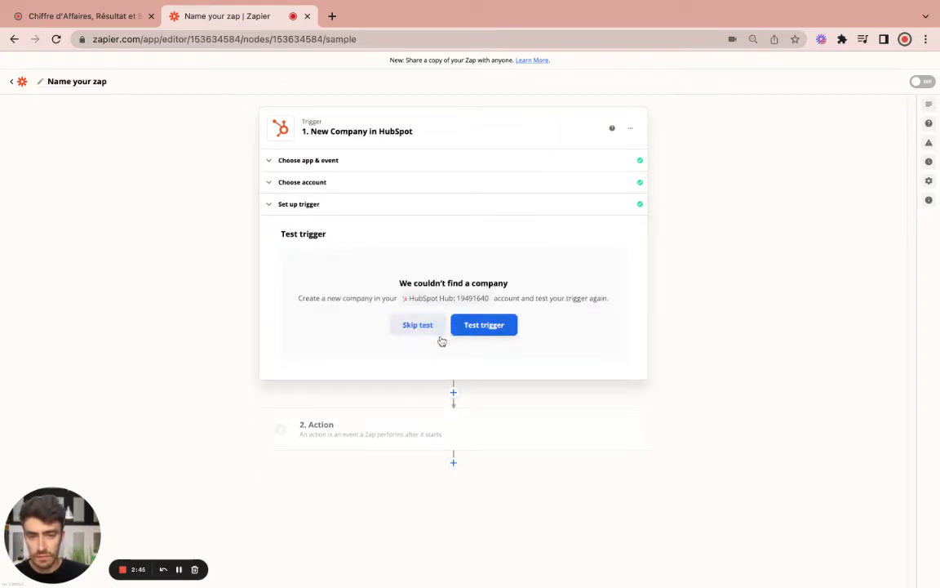
left_click(416, 329)
left_click(179, 569)
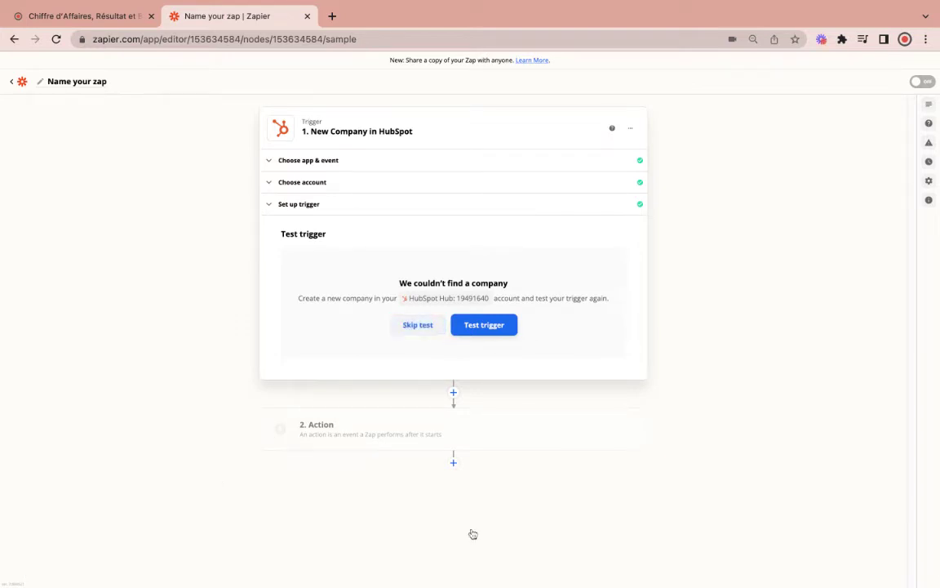
left_click(484, 325)
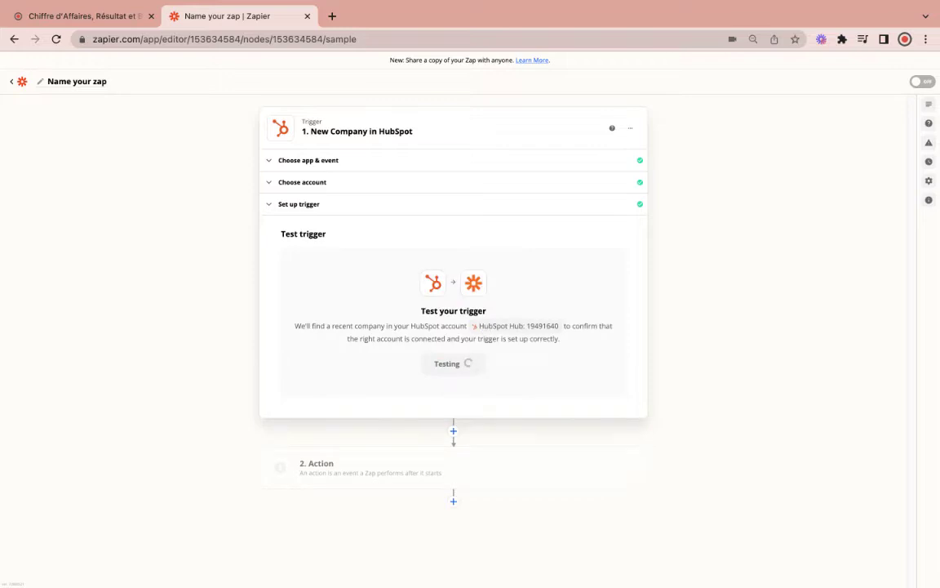
scroll(445, 394, "down", 2)
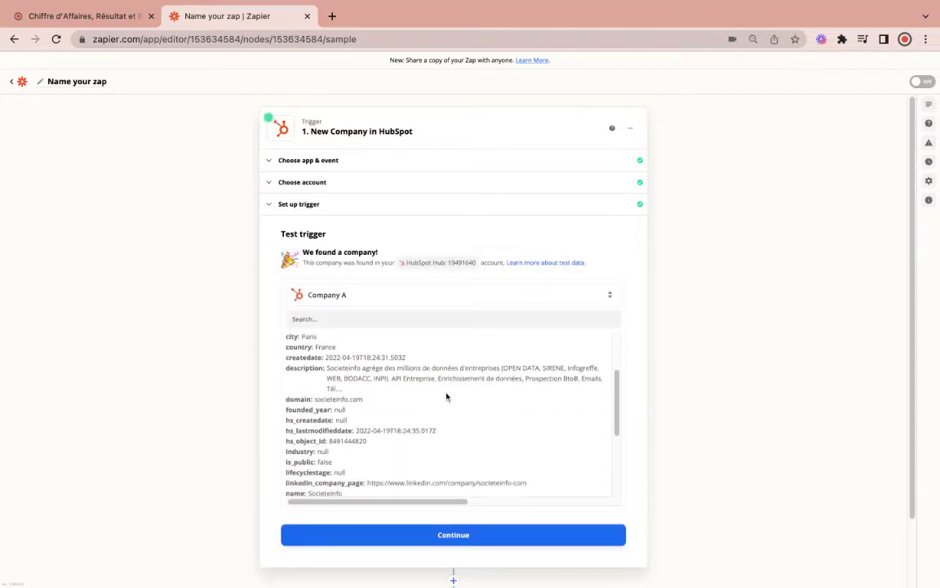
scroll(440, 426, "down", 3)
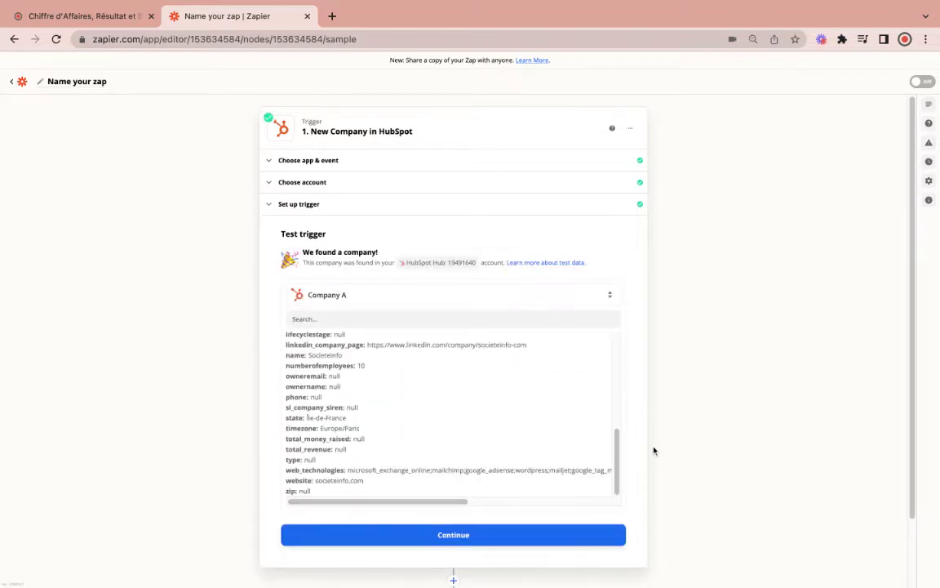
scroll(653, 448, "down", 2)
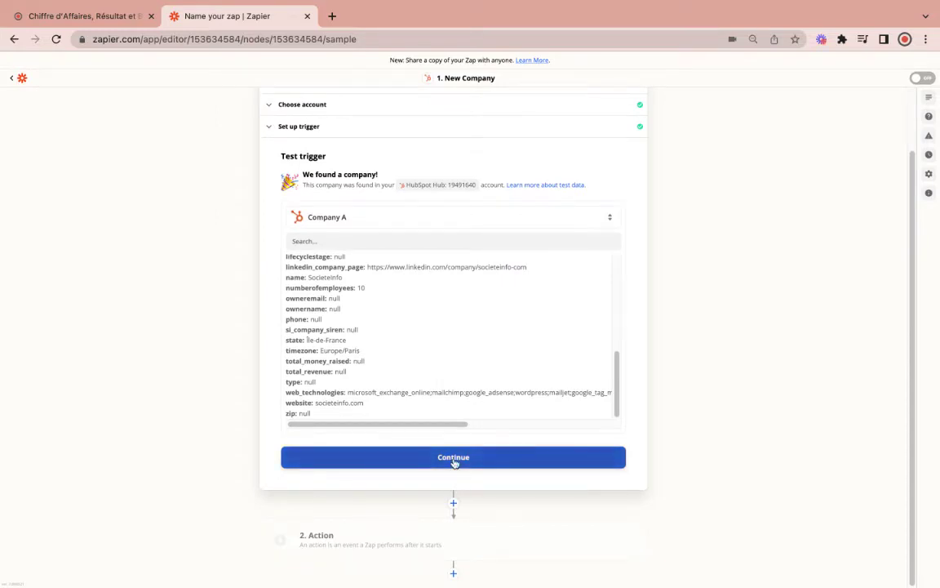
left_click(454, 460)
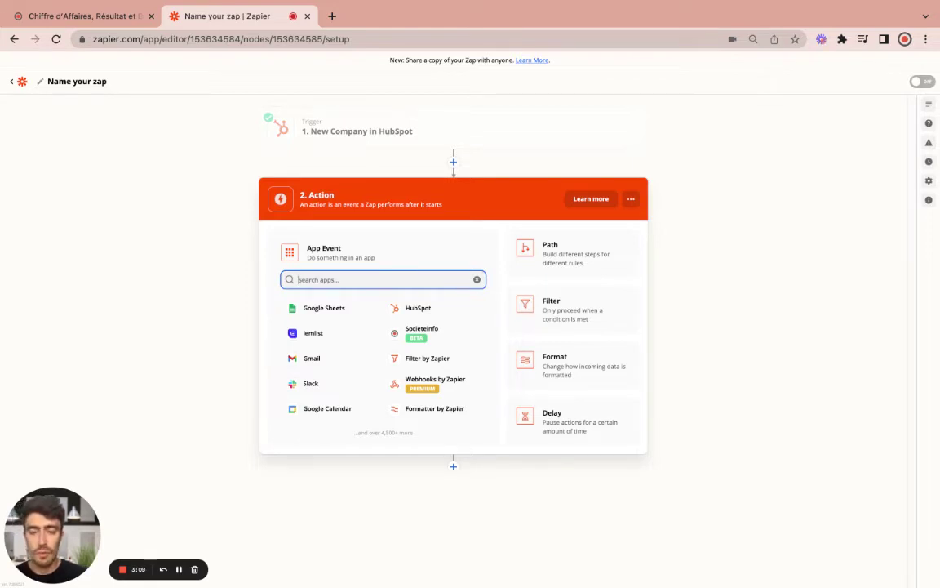
Choose Filter by Zapier as the Zap's second step
left_click(417, 360)
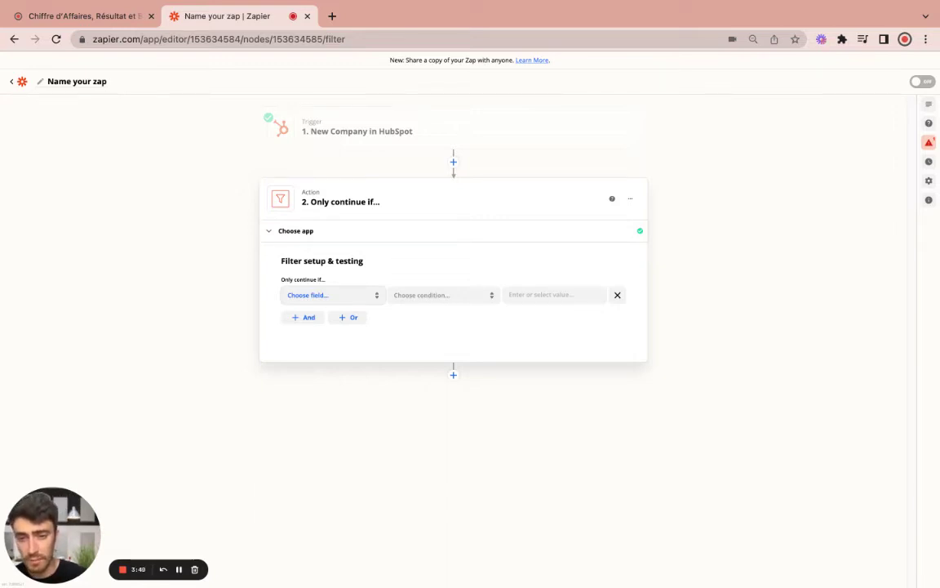
Add a filter condition requiring the HubSpot Company name field to exist
left_click(349, 300)
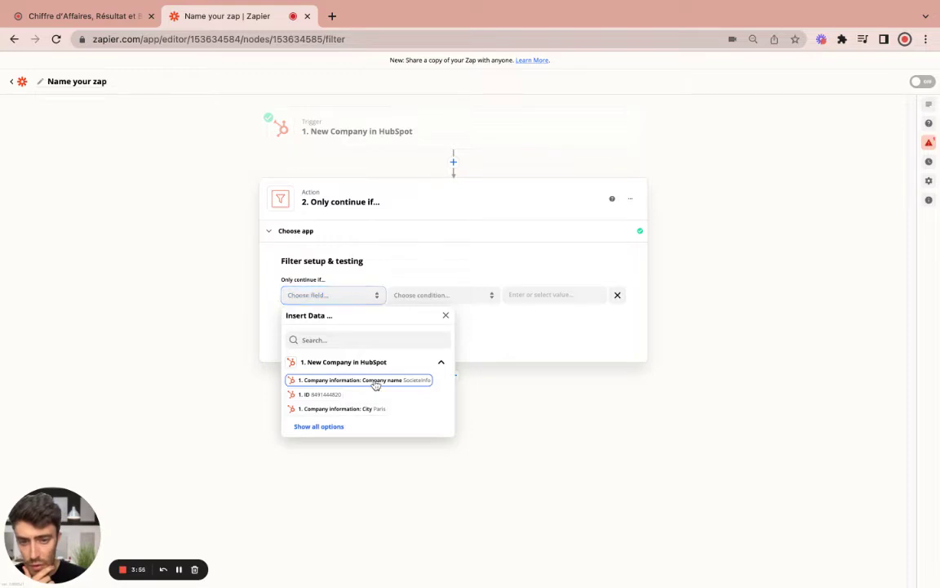
left_click(374, 382)
left_click(479, 298)
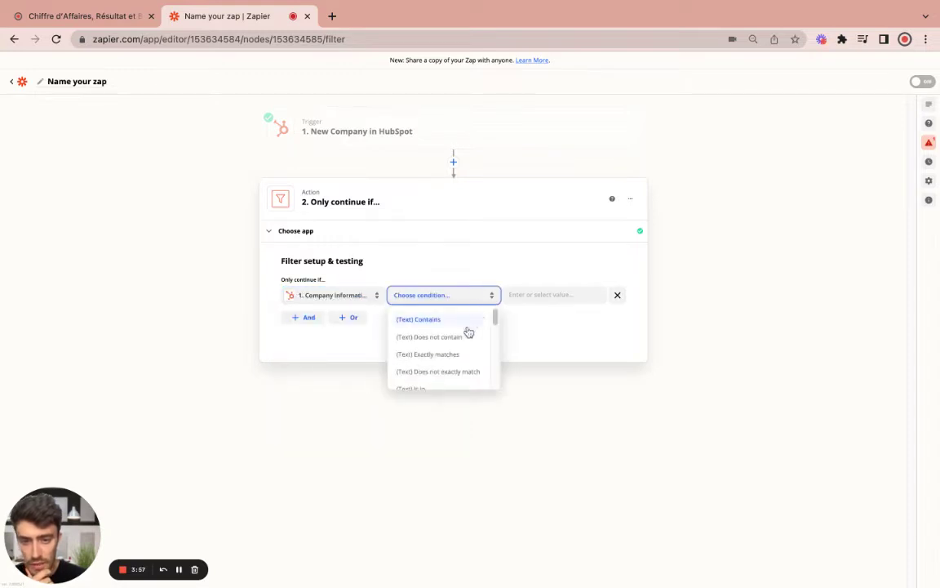
scroll(457, 351, "down", 3)
scroll(448, 362, "down", 5)
left_click(437, 361)
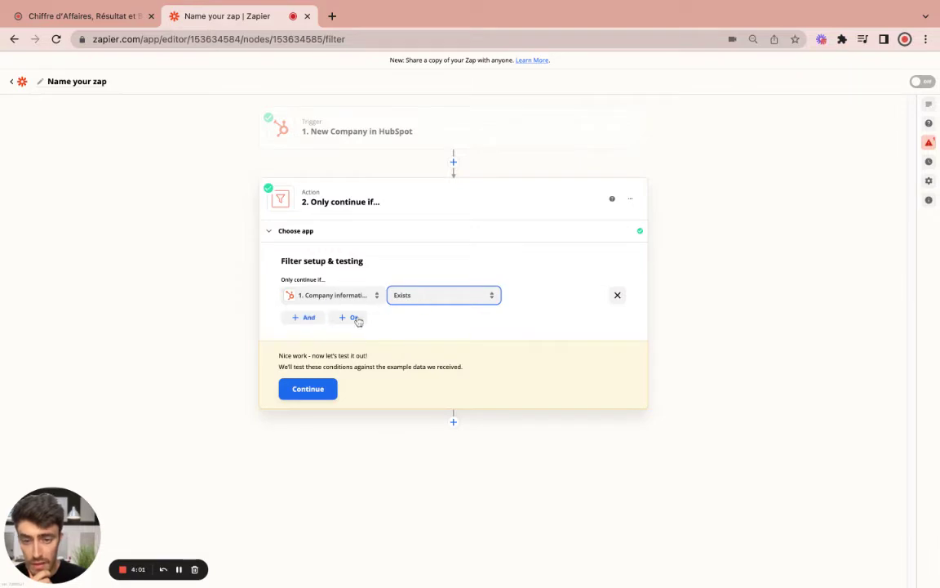
Add an AND condition requiring a second HubSpot company field to exist
left_click(294, 320)
left_click(317, 318)
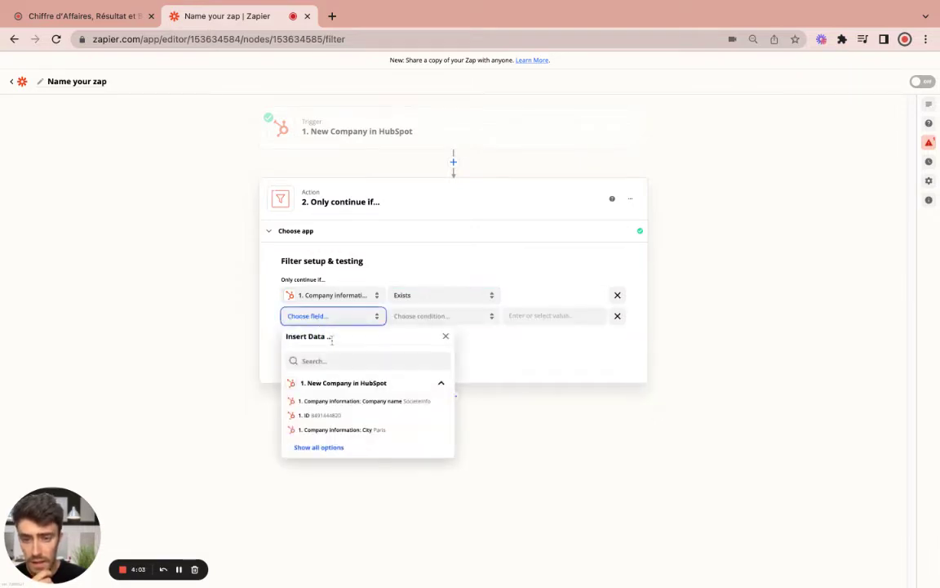
left_click(316, 445)
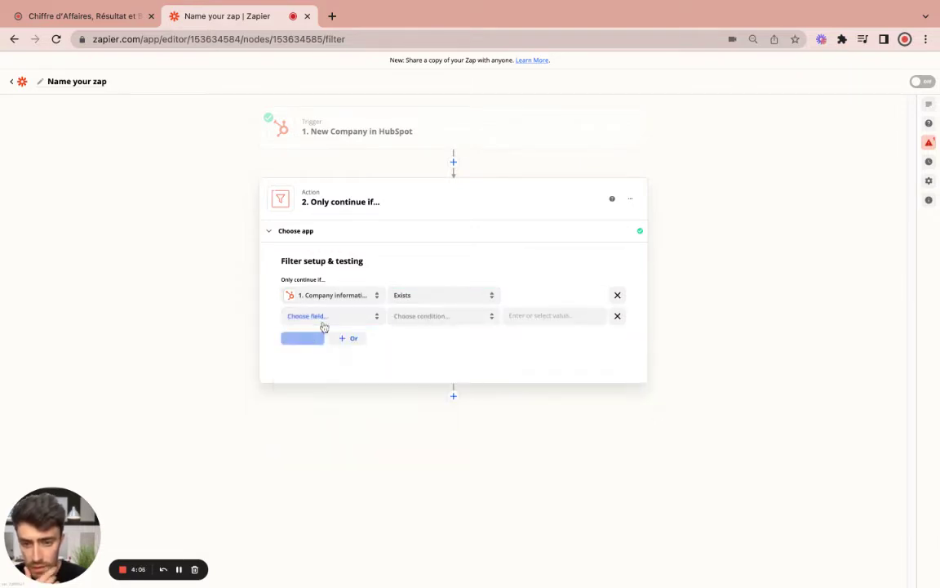
left_click(325, 317)
left_click(327, 448)
scroll(368, 457, "down", 3)
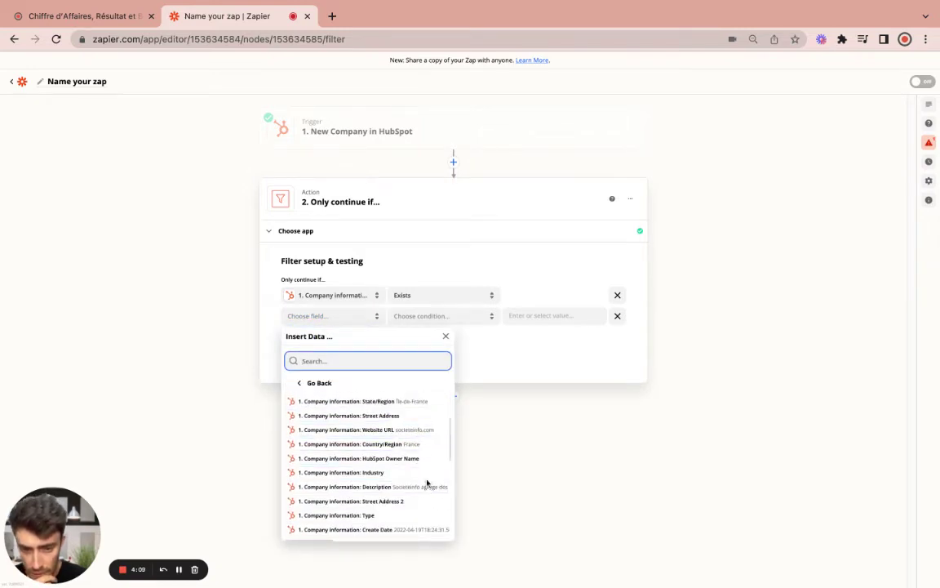
scroll(427, 479, "down", 5)
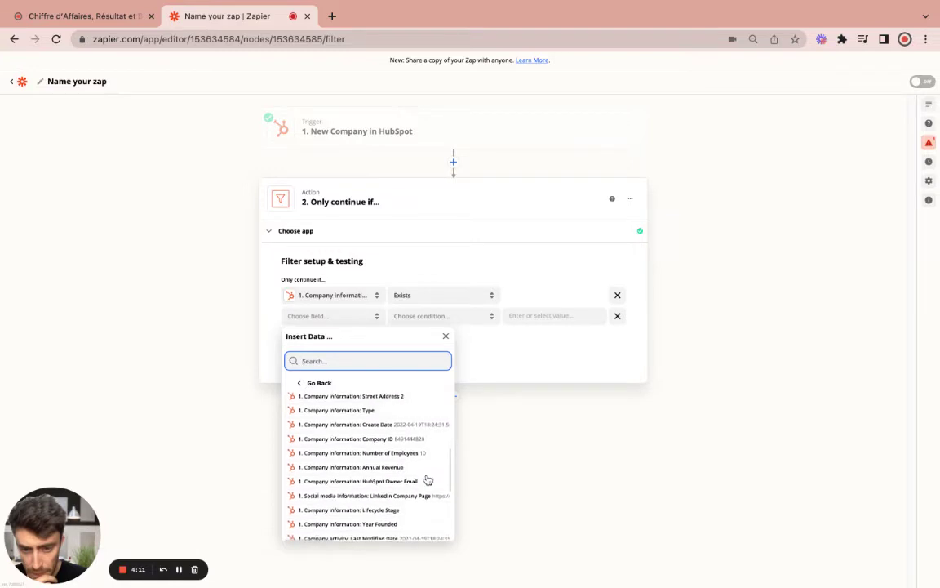
scroll(428, 480, "down", 5)
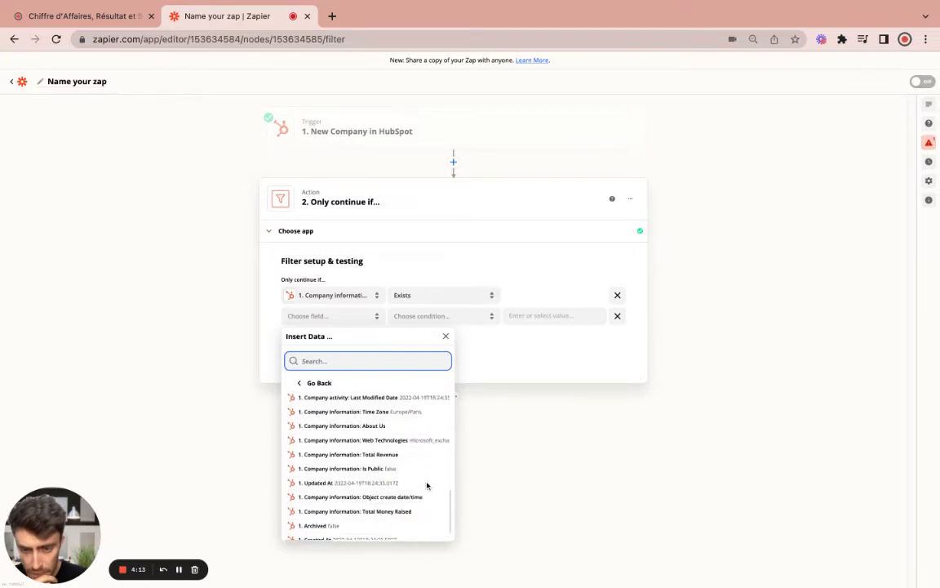
scroll(426, 486, "down", 2)
scroll(418, 497, "up", 15)
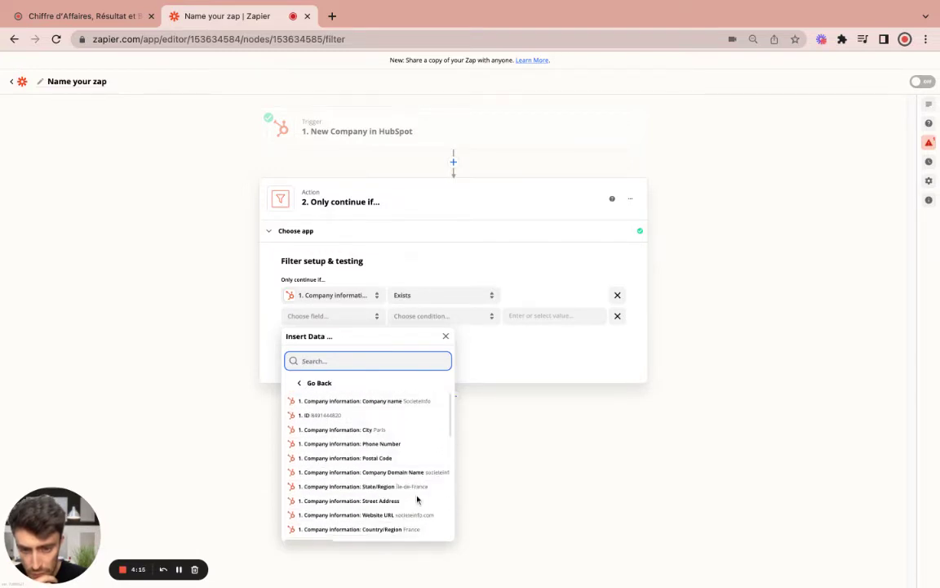
left_click(422, 473)
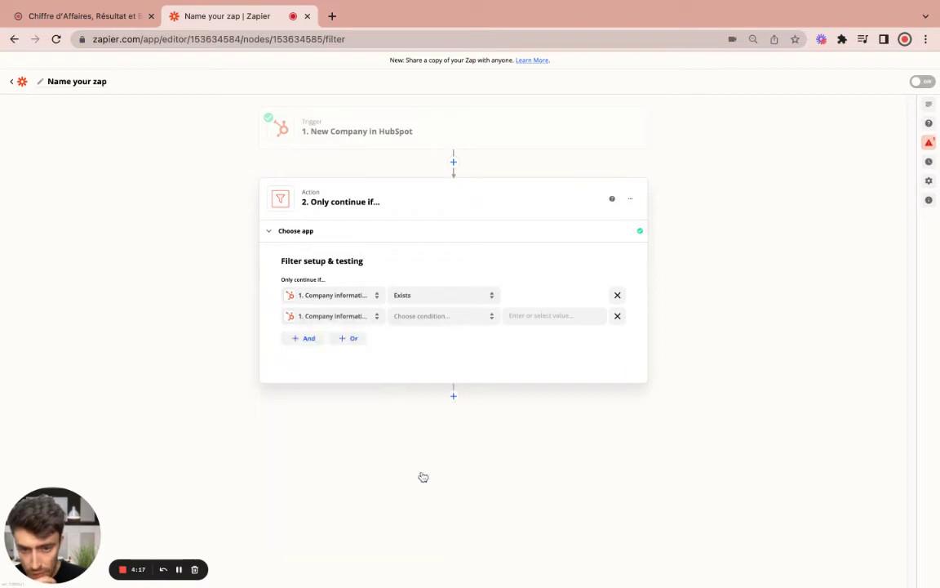
left_click(442, 317)
scroll(439, 393, "down", 10)
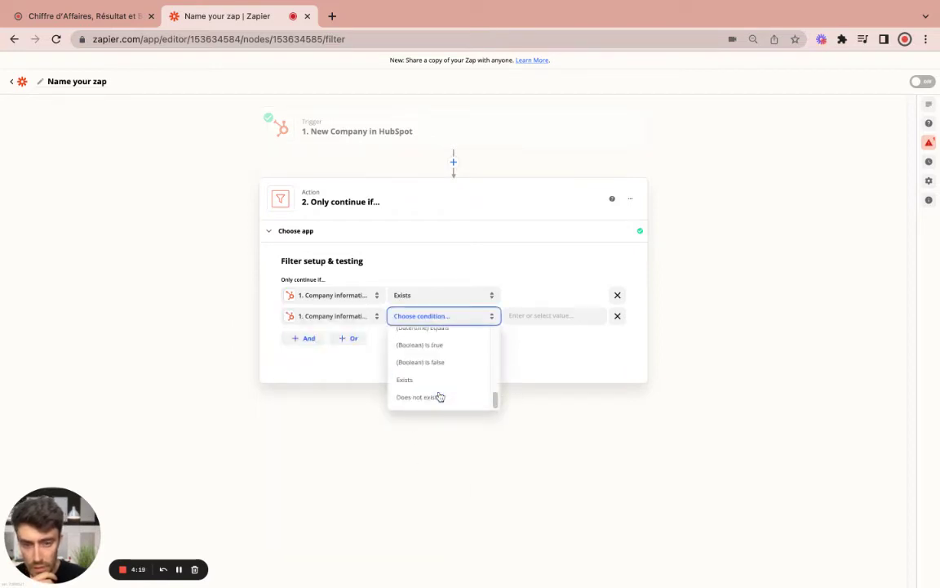
left_click(426, 380)
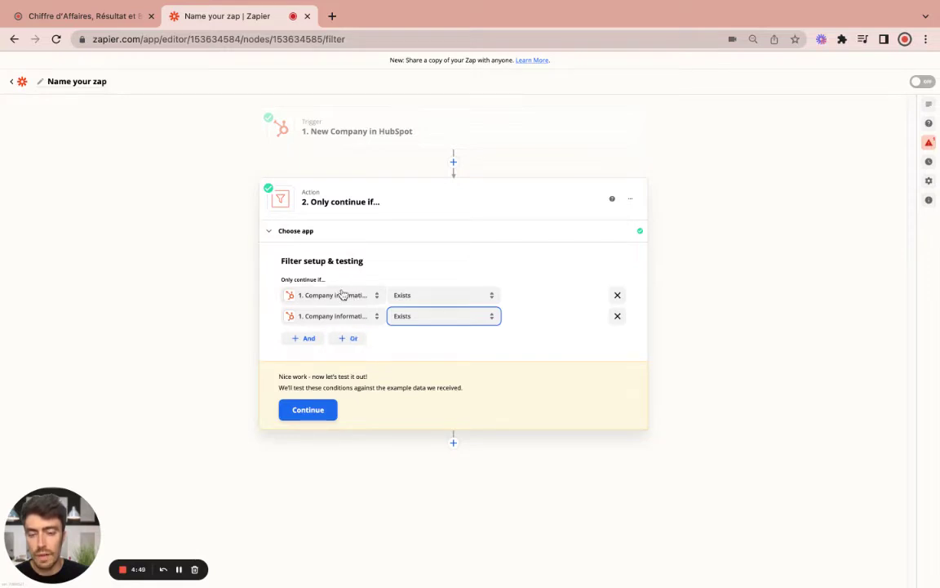
Add an OR group requiring both Company name and LinkedIn company page to exist
left_click(352, 340)
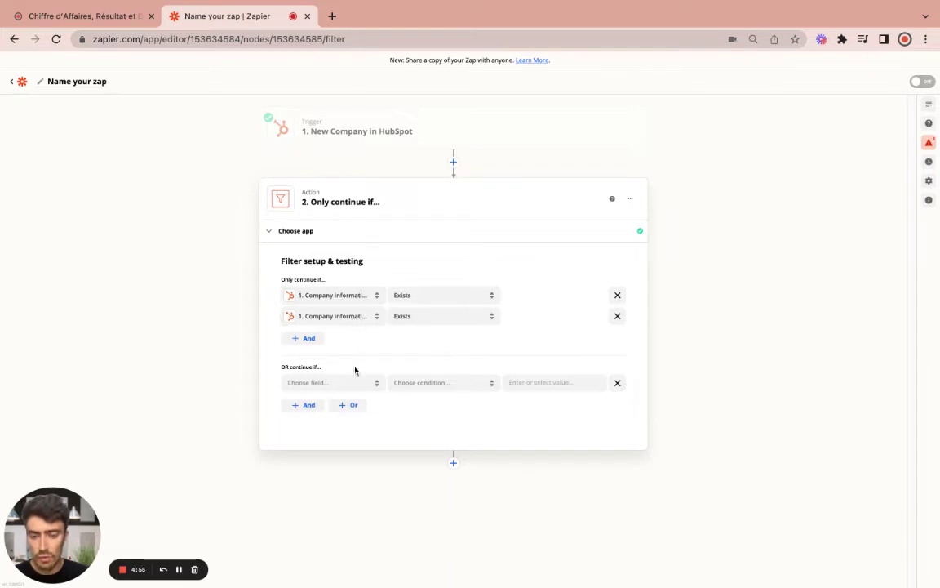
left_click(331, 387)
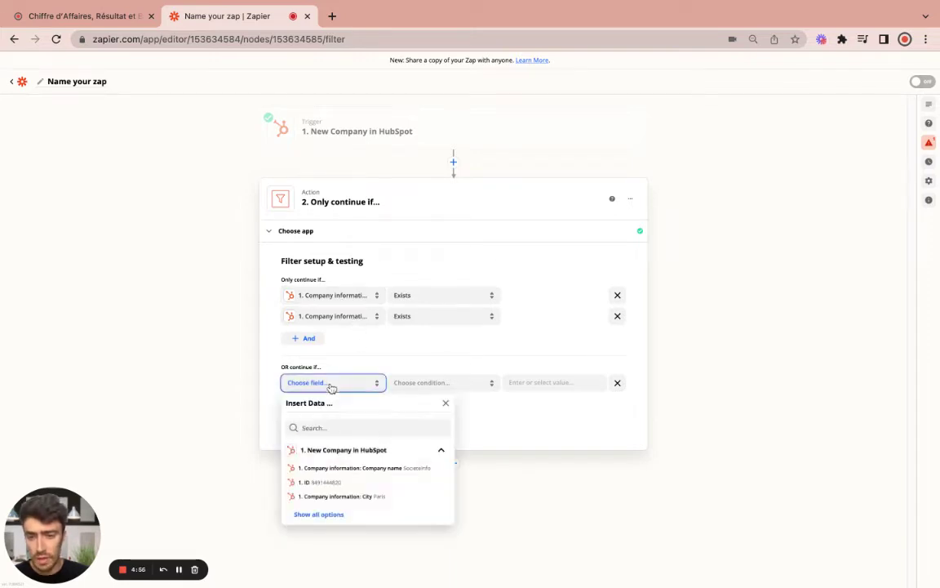
left_click(375, 473)
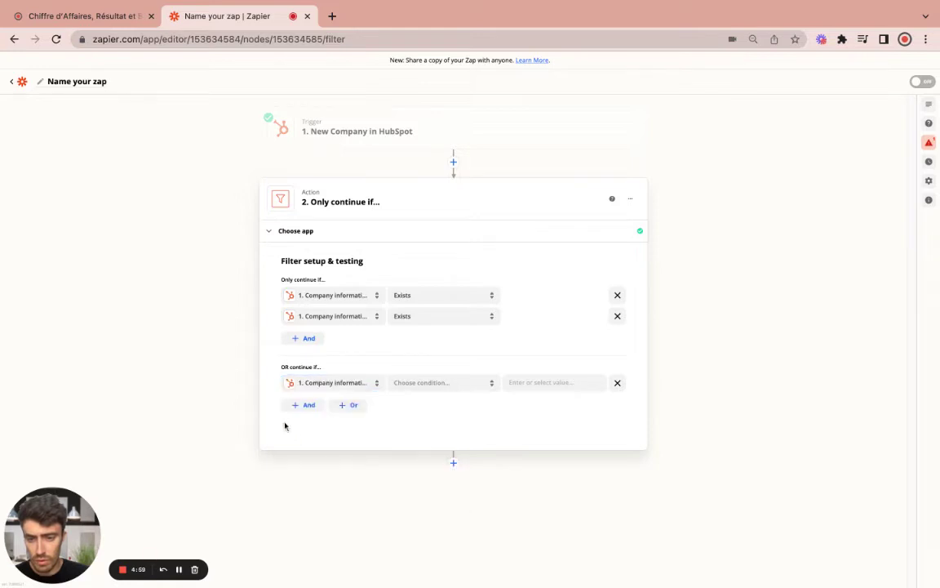
left_click(444, 384)
scroll(445, 449, "down", 3)
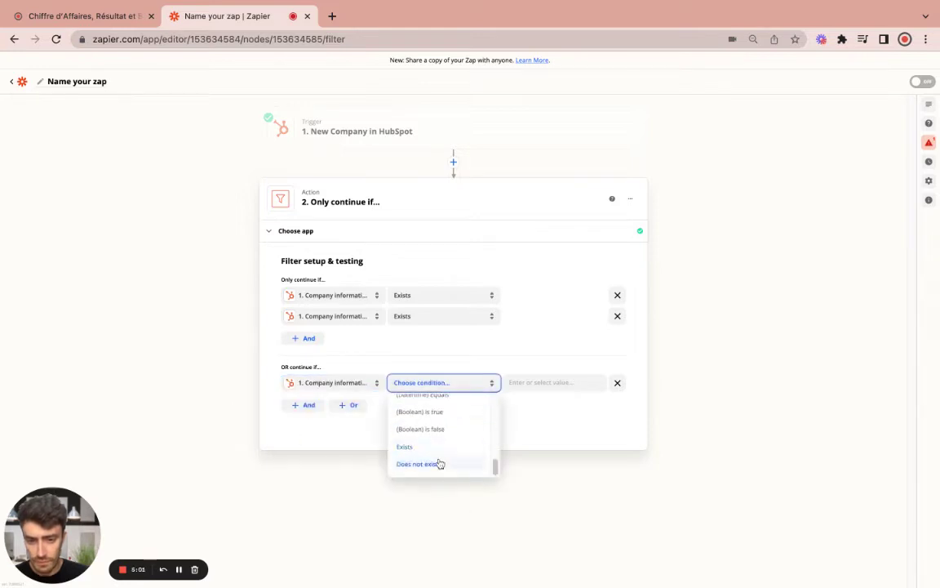
left_click(438, 462)
left_click(299, 405)
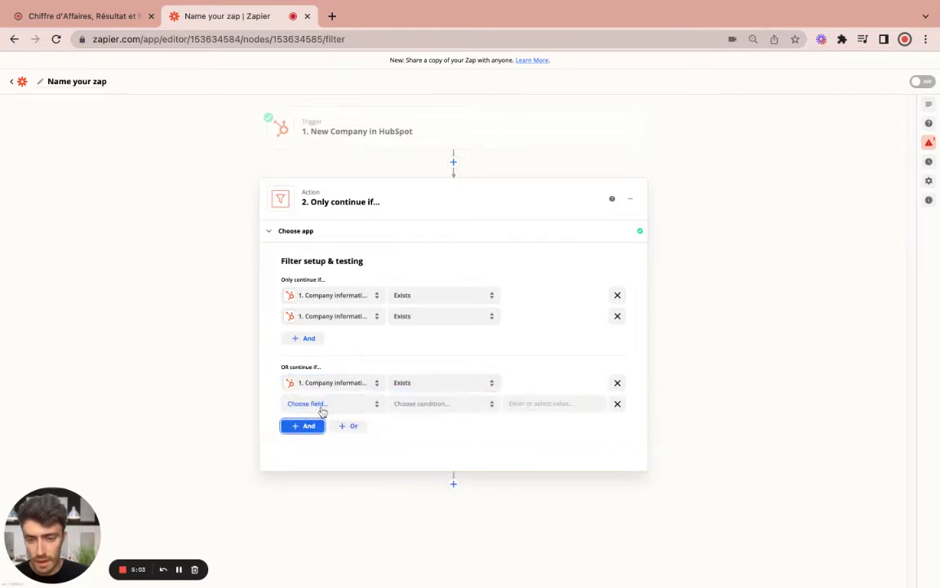
left_click(307, 405)
left_click(322, 534)
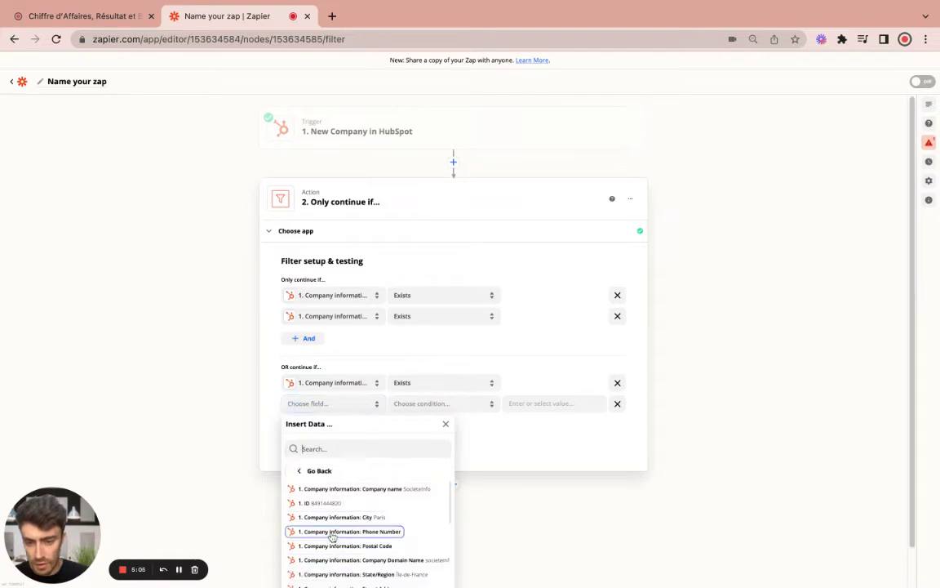
scroll(409, 523, "down", 5)
scroll(415, 525, "down", 3)
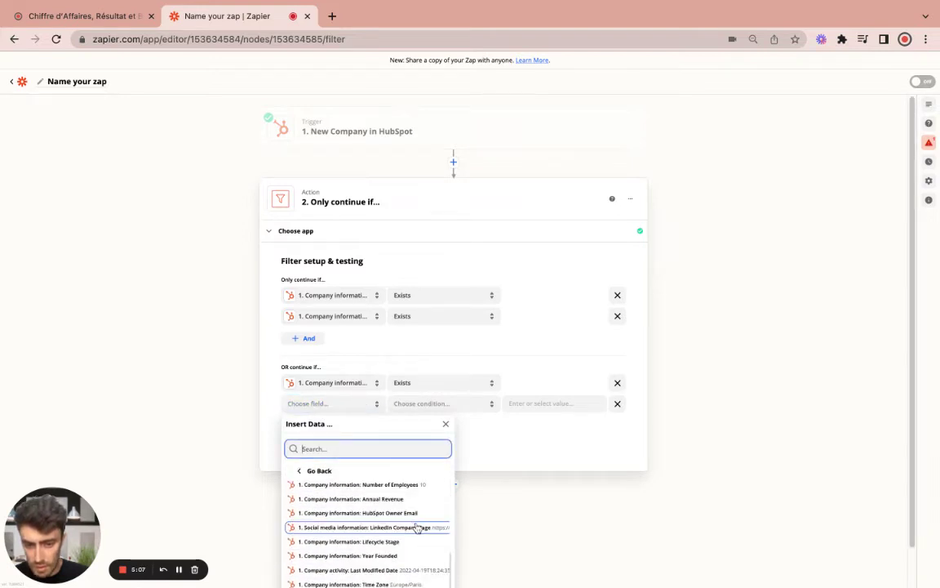
left_click(419, 526)
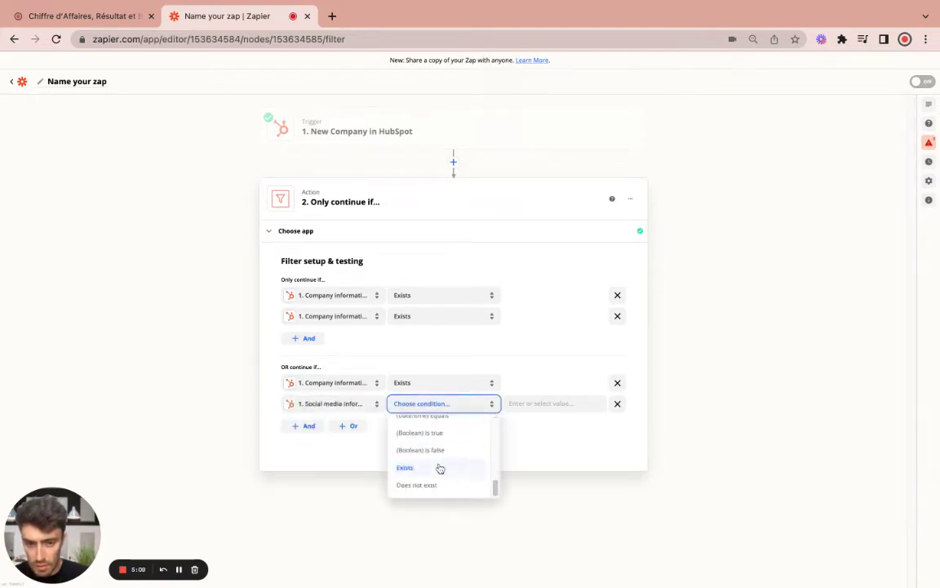
left_click(430, 471)
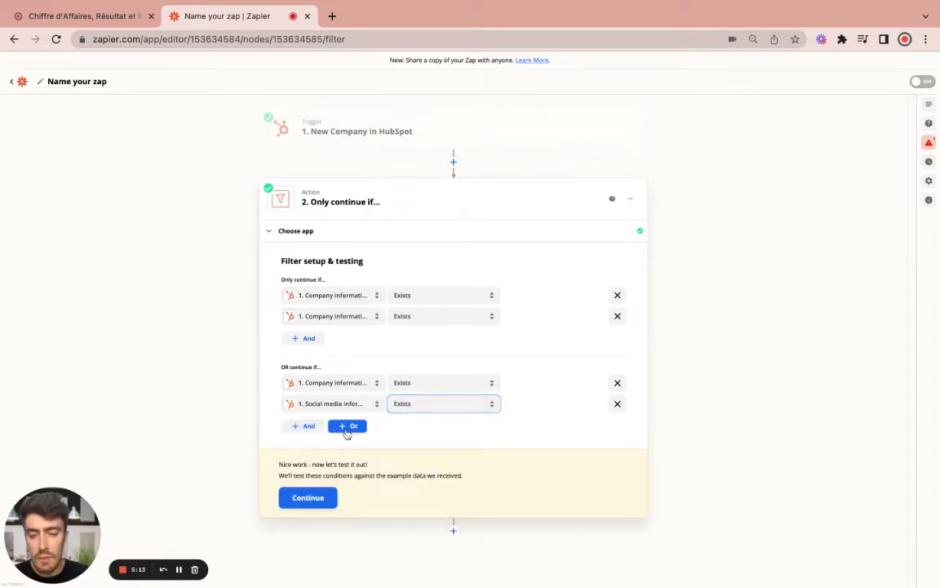
Add a third OR group of four rows, each set to Exists
left_click(347, 429)
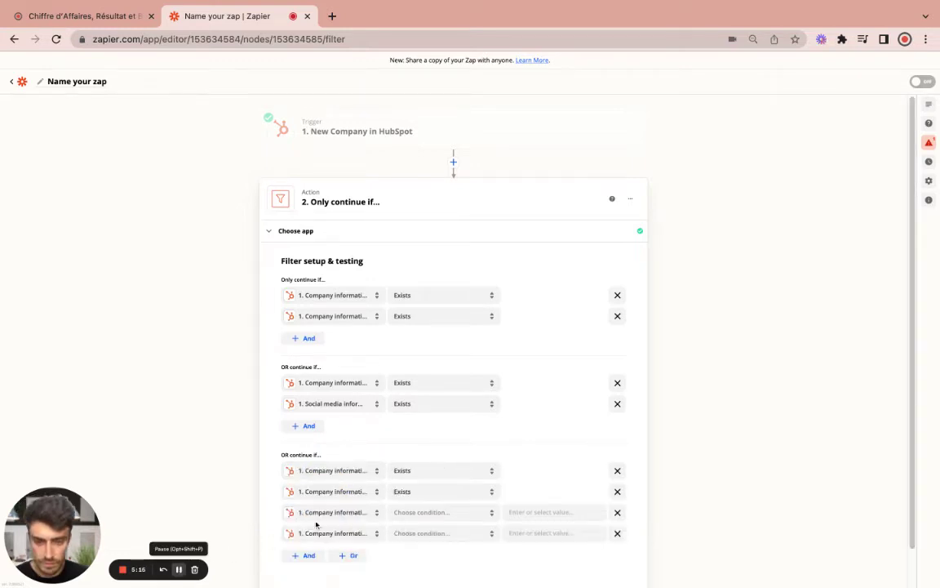
scroll(390, 490, "down", 1)
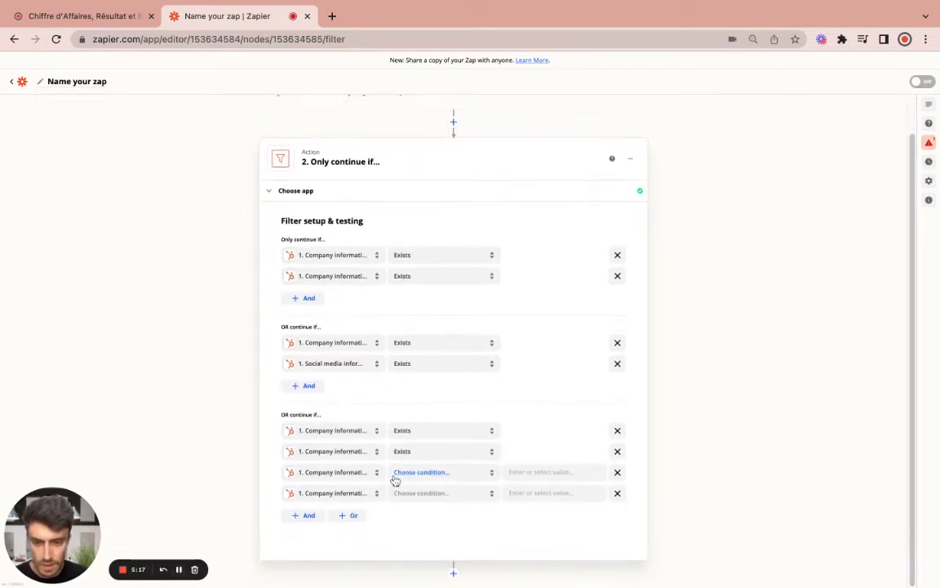
left_click(442, 473)
scroll(445, 522, "down", 5)
left_click(438, 537)
left_click(448, 494)
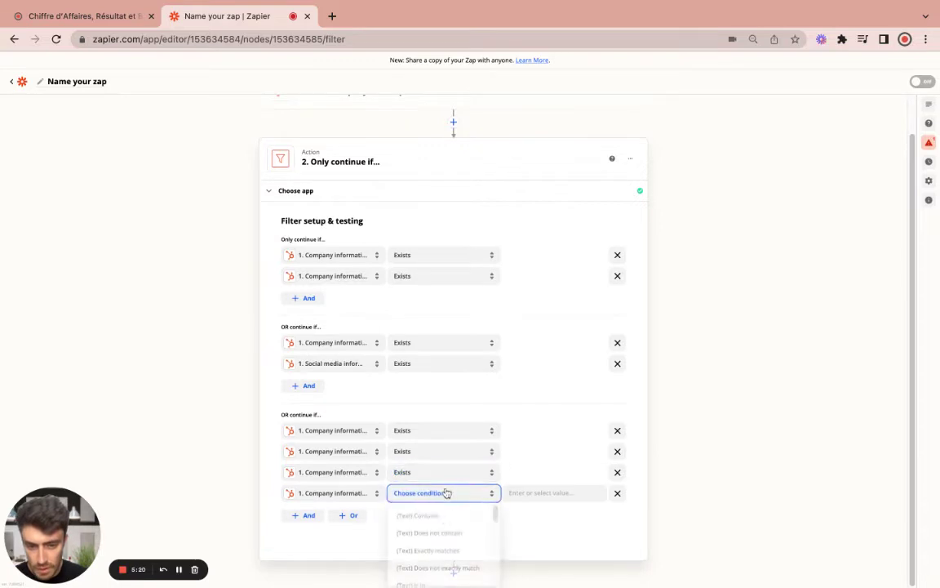
scroll(436, 540, "down", 5)
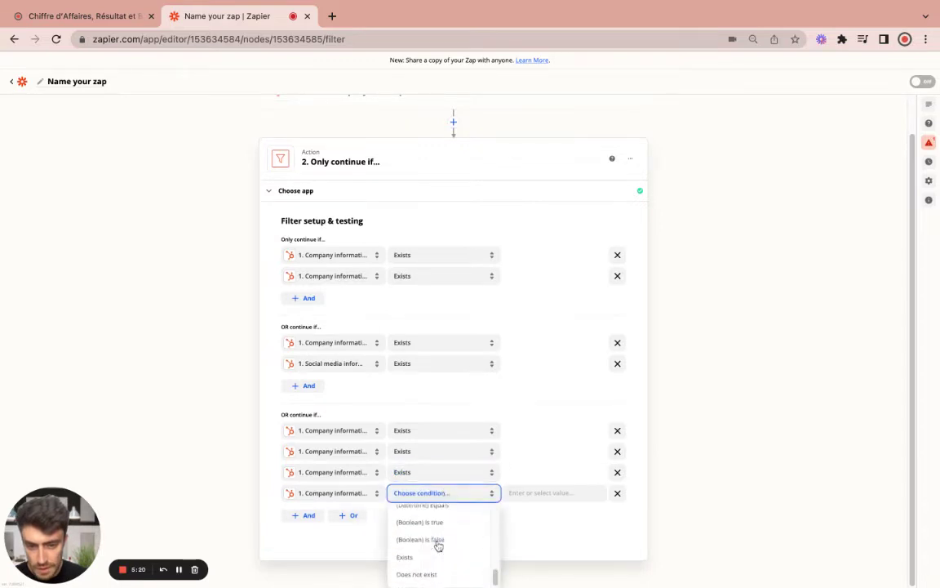
left_click(631, 526)
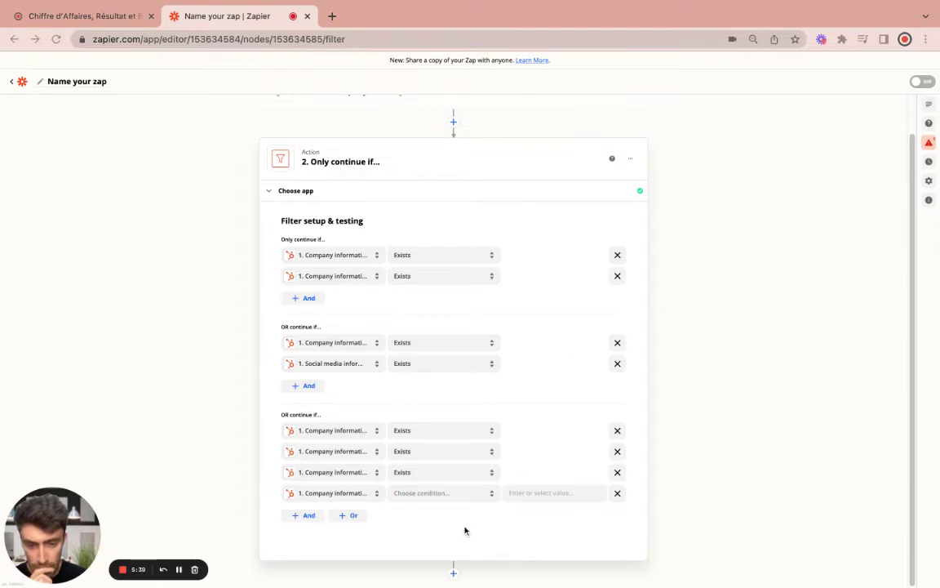
left_click(487, 495)
scroll(447, 559, "down", 2)
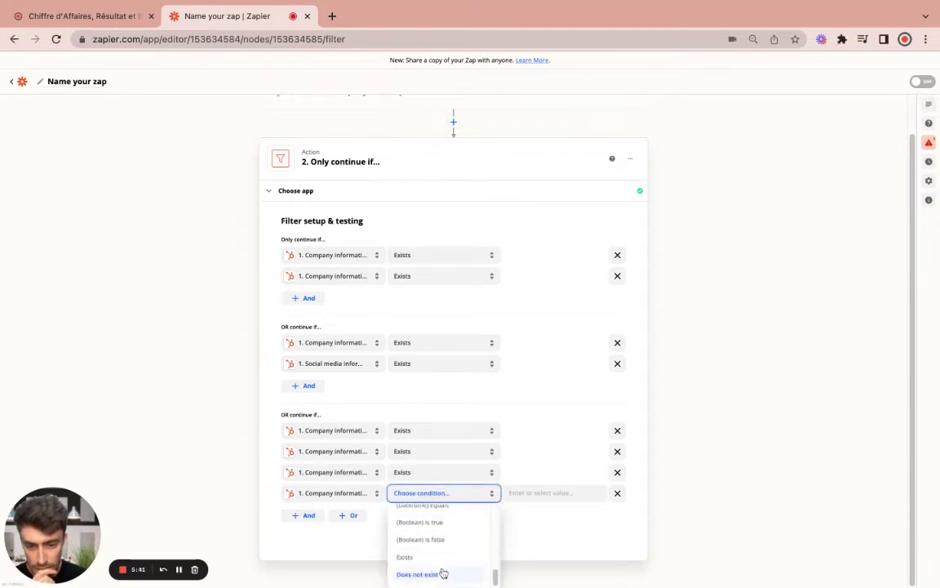
left_click(437, 558)
scroll(363, 555, "down", 1)
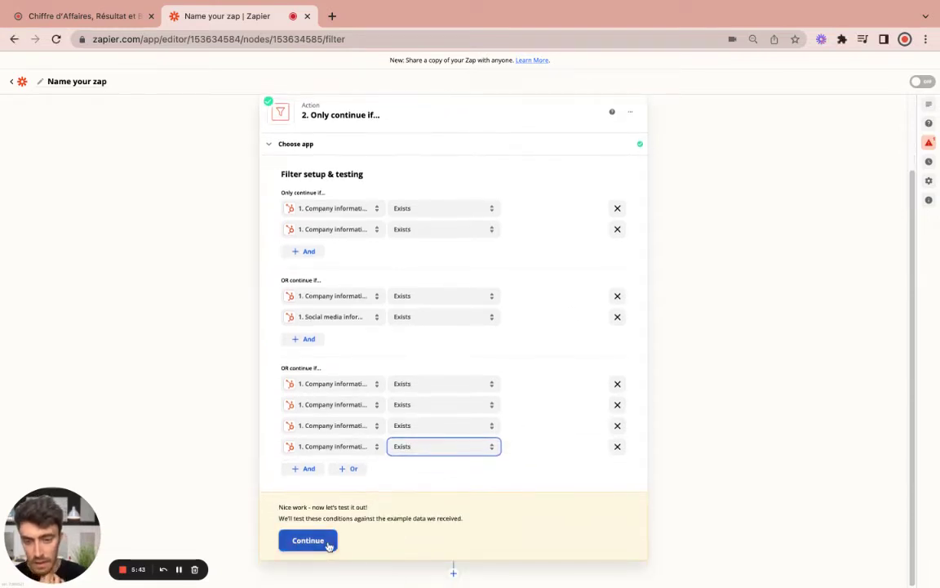
Test the filter on the sample data and add a third action step below it
left_click(308, 540)
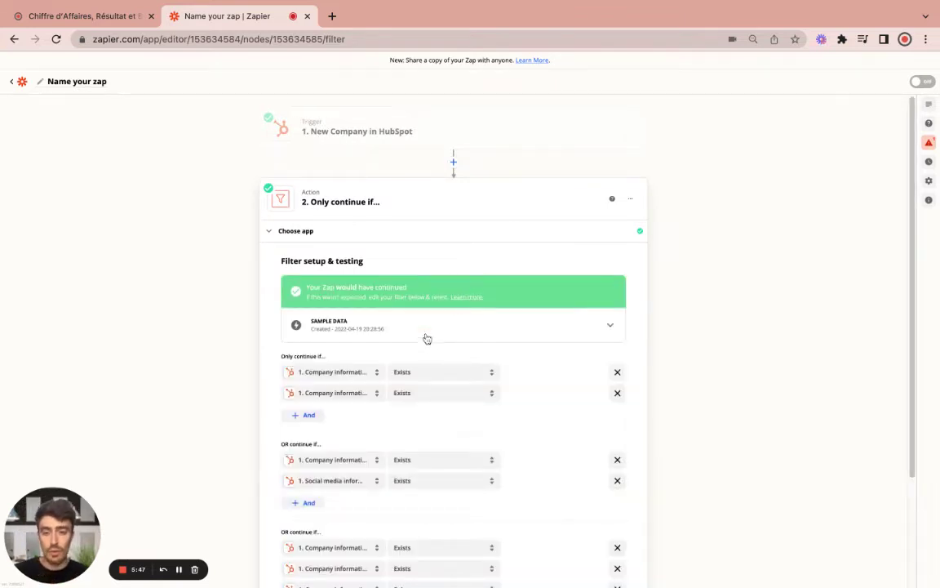
scroll(420, 343, "down", 2)
scroll(391, 319, "up", 2)
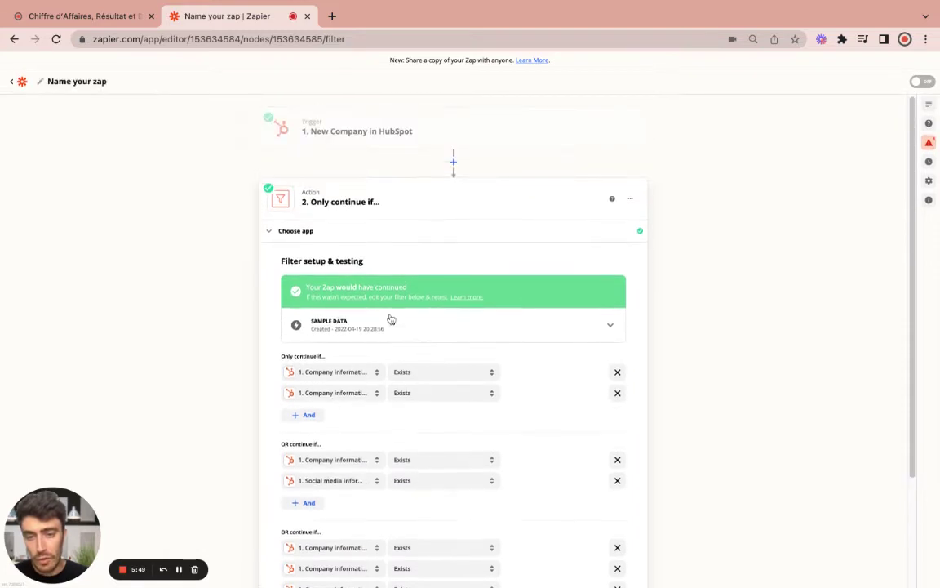
scroll(388, 327, "down", 4)
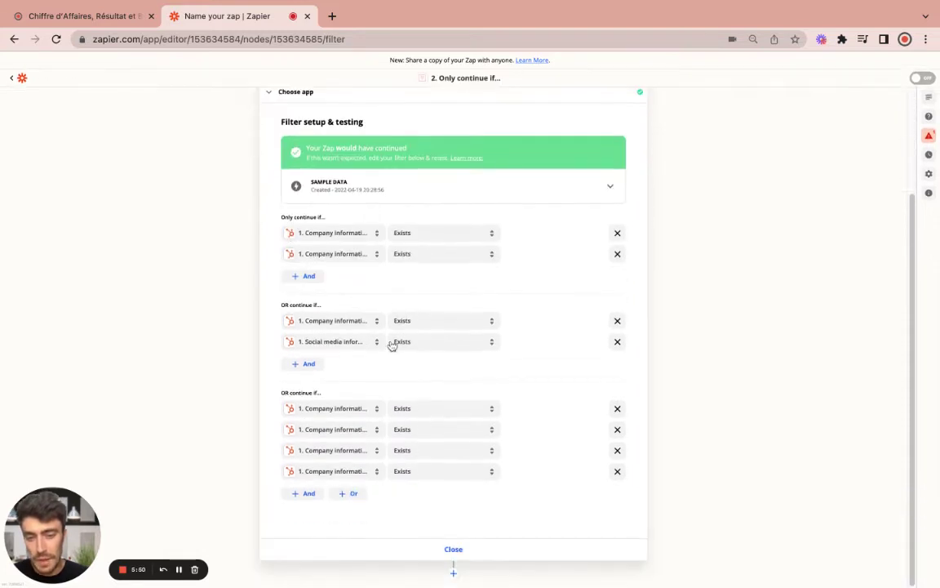
left_click(453, 573)
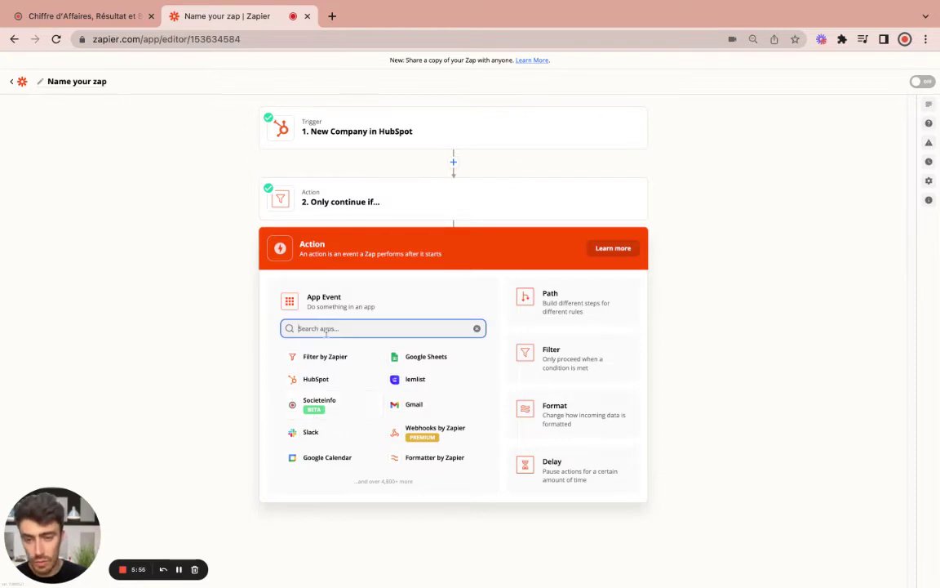
Make step 3 Societeinfo's Enrich French Company action
type("societe")
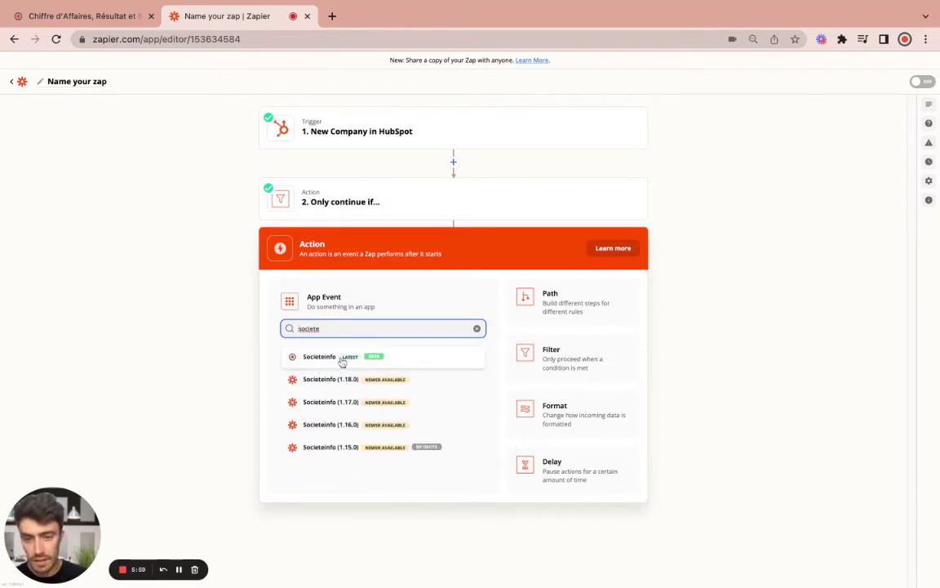
left_click(342, 363)
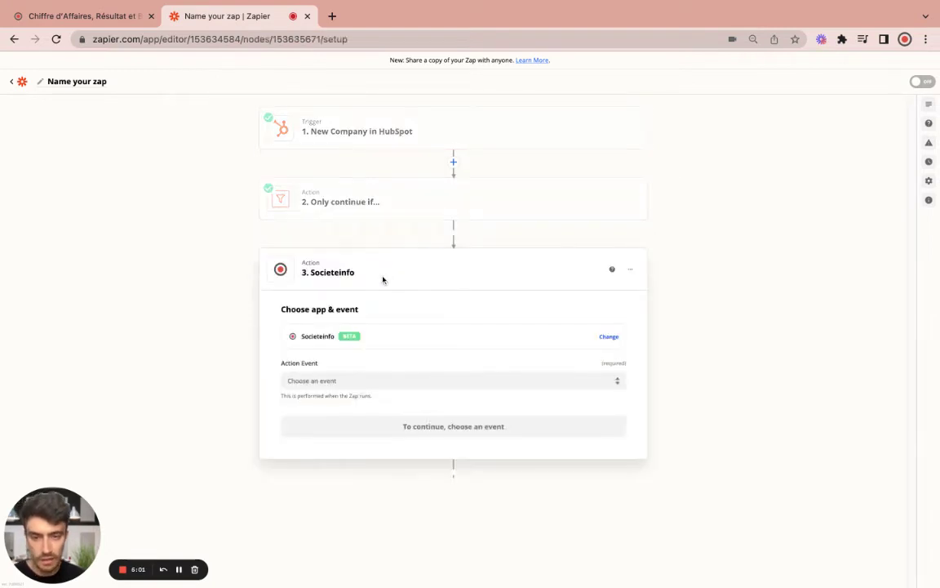
left_click(357, 378)
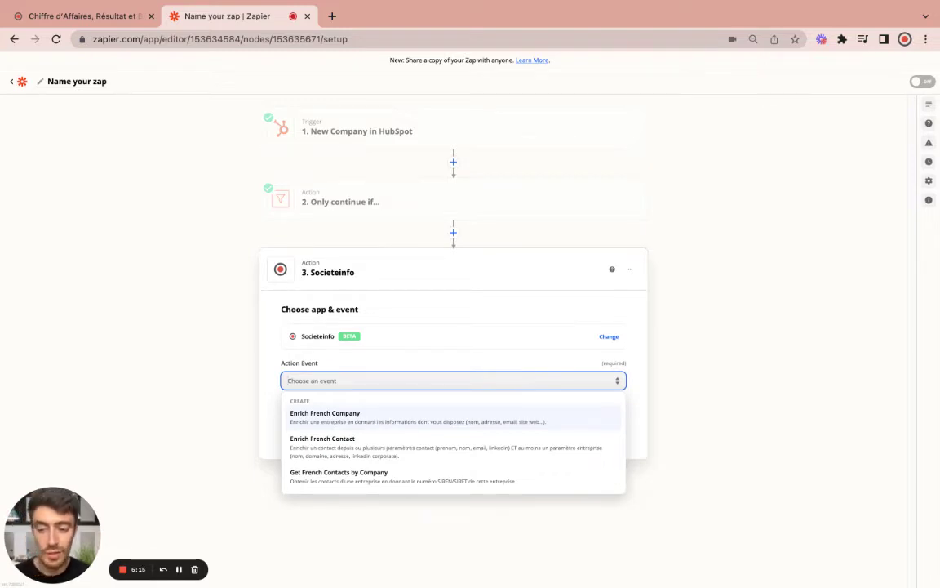
left_click(392, 417)
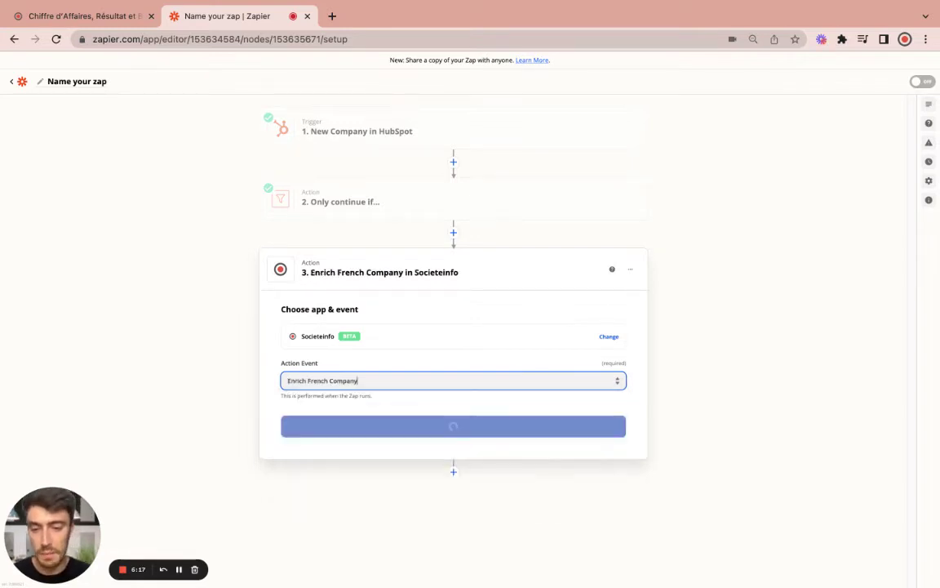
left_click(440, 428)
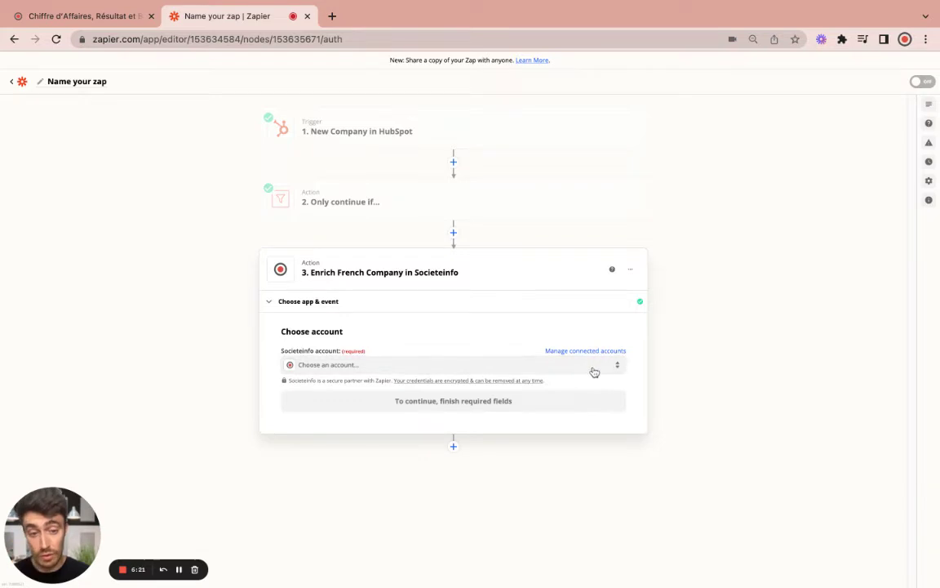
Begin connecting a new Societeinfo account, then go to the Societeinfo website
left_click(589, 366)
left_click(462, 463)
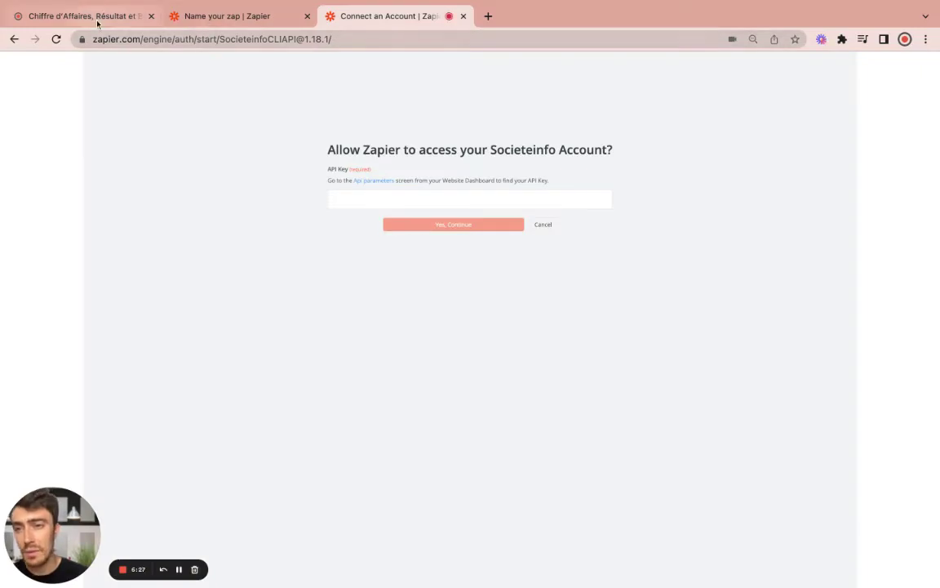
left_click(97, 16)
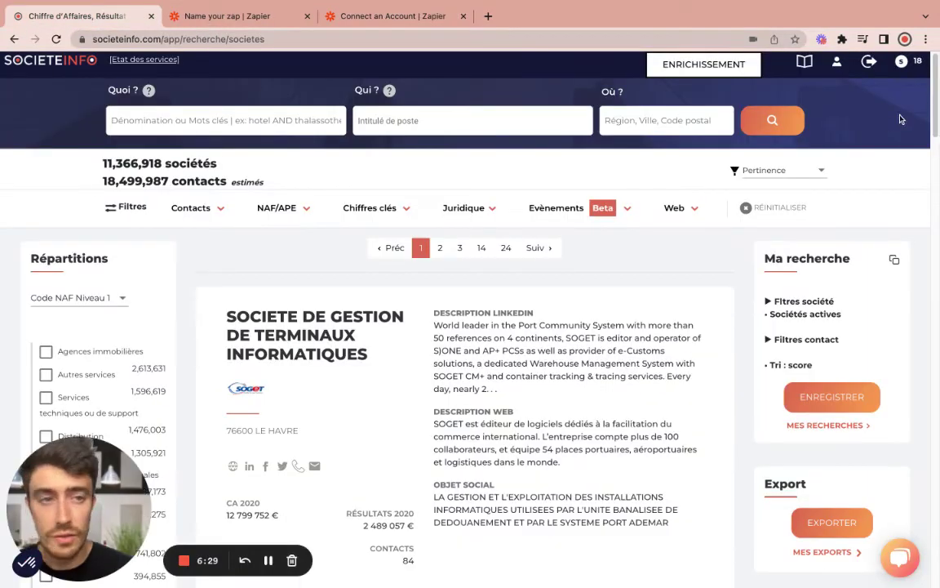
Copy the API key from Societeinfo's Paramètres API page, back into Zapier's API key field
left_click(837, 69)
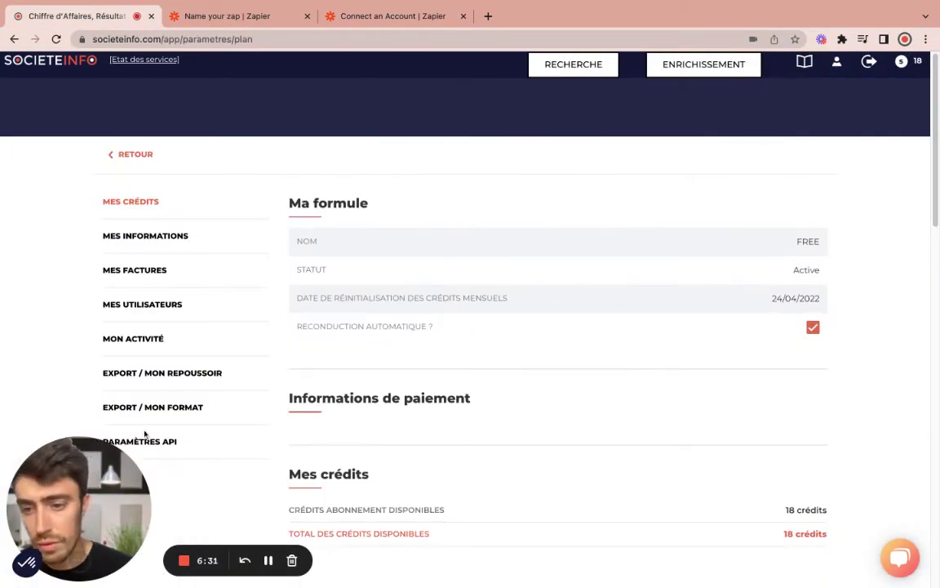
left_click(158, 444)
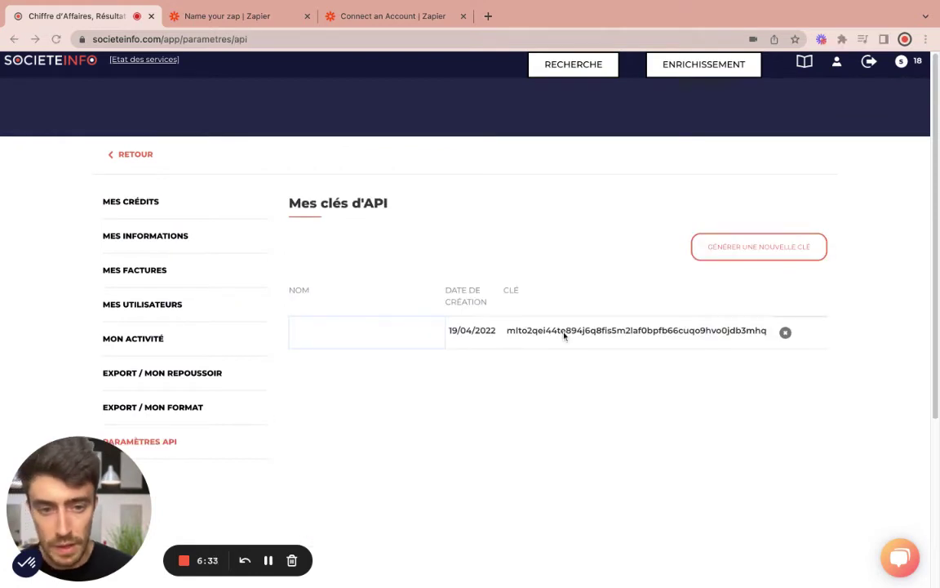
double_click(531, 330)
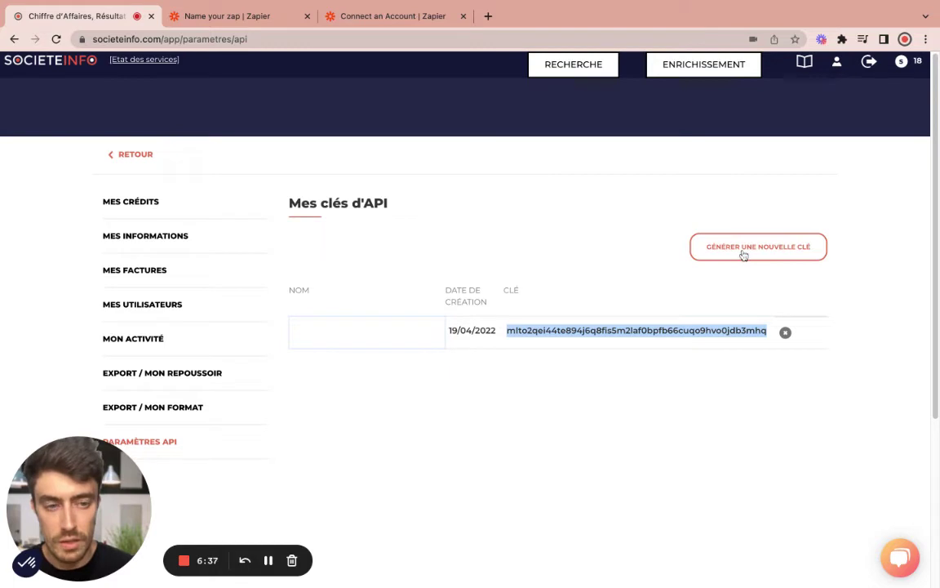
left_click(384, 16)
left_click(400, 203)
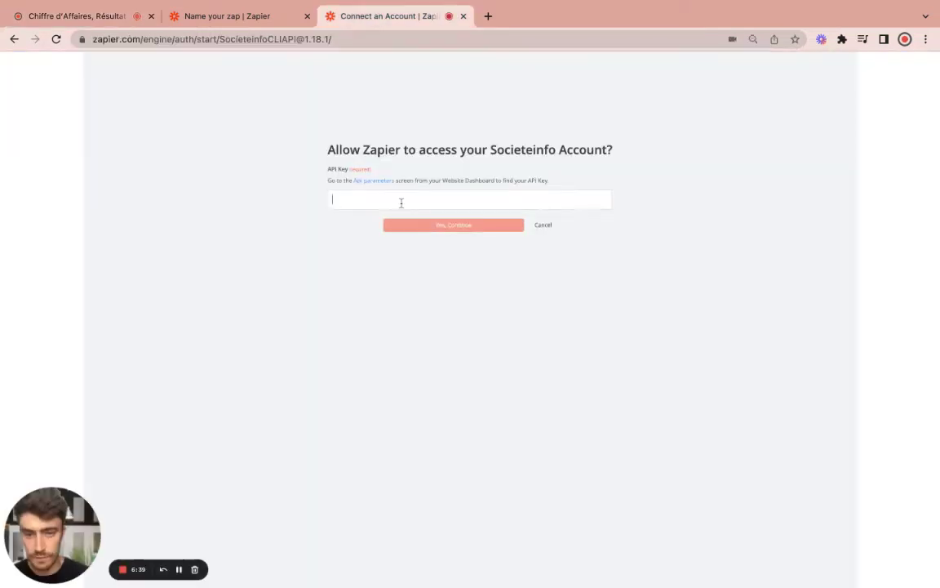
Paste the API key to connect Societeinfo #2 and use it for the Enrich step
key("ctrl+v")
left_click(456, 231)
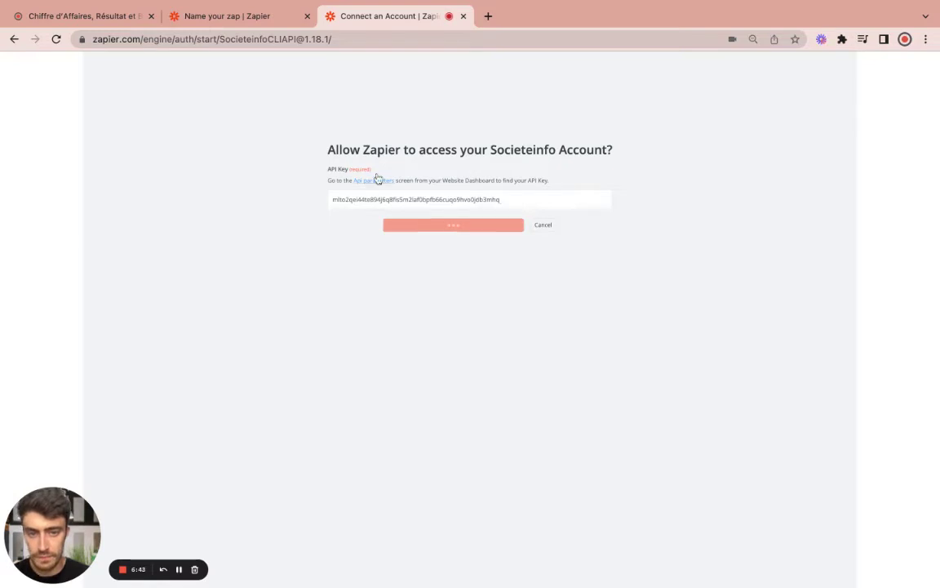
left_click(178, 569)
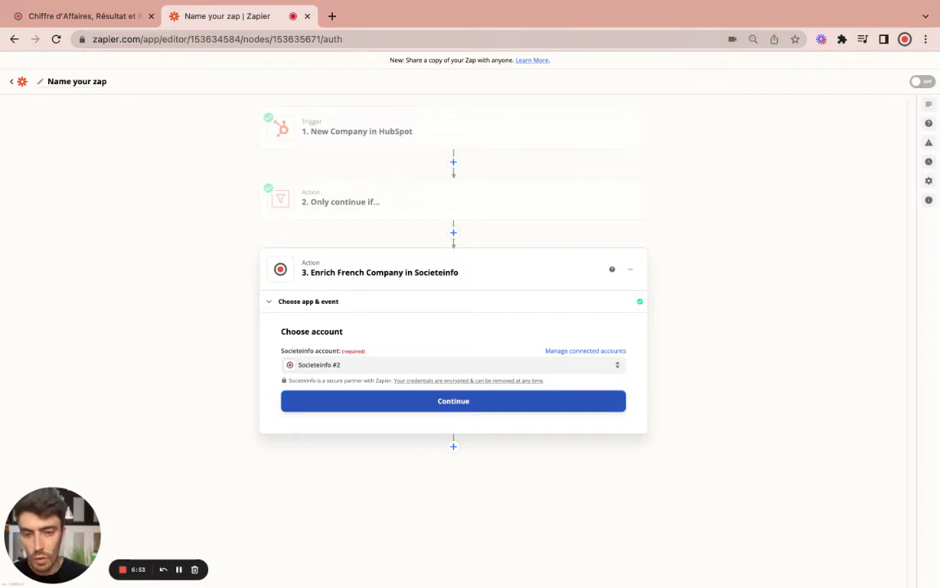
left_click(453, 401)
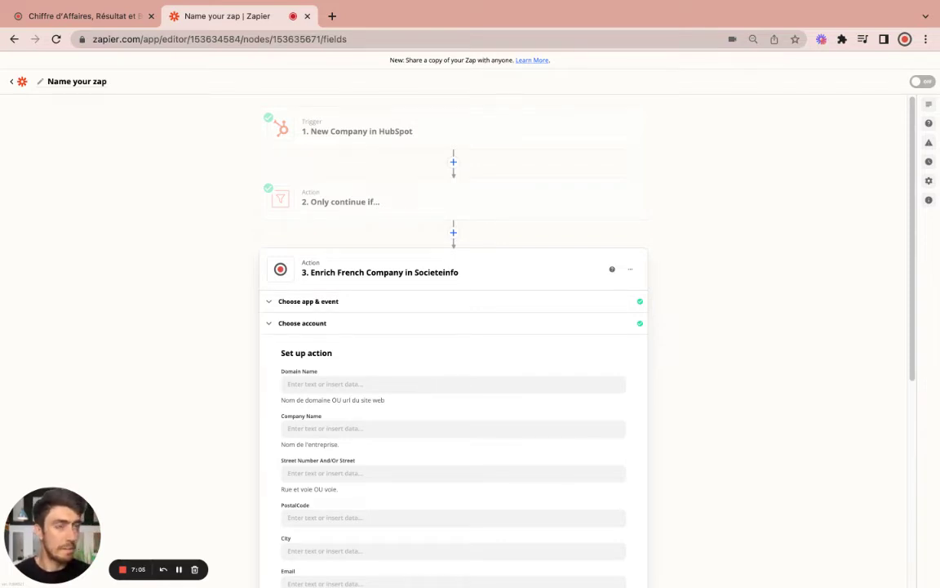
Map HubSpot's Company Domain Name and company name into the Domain Name and Company Name fields
scroll(360, 351, "down", 2)
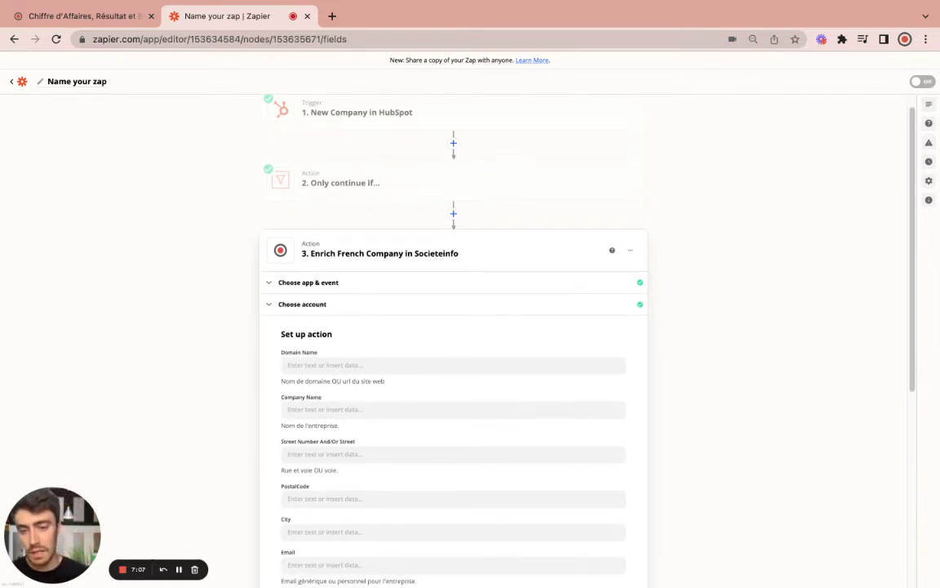
left_click(331, 344)
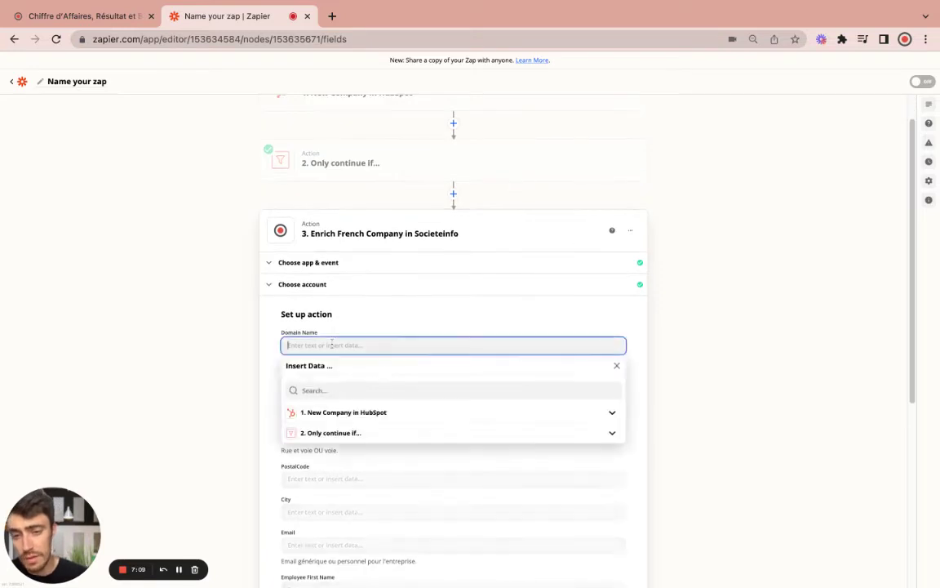
left_click(345, 419)
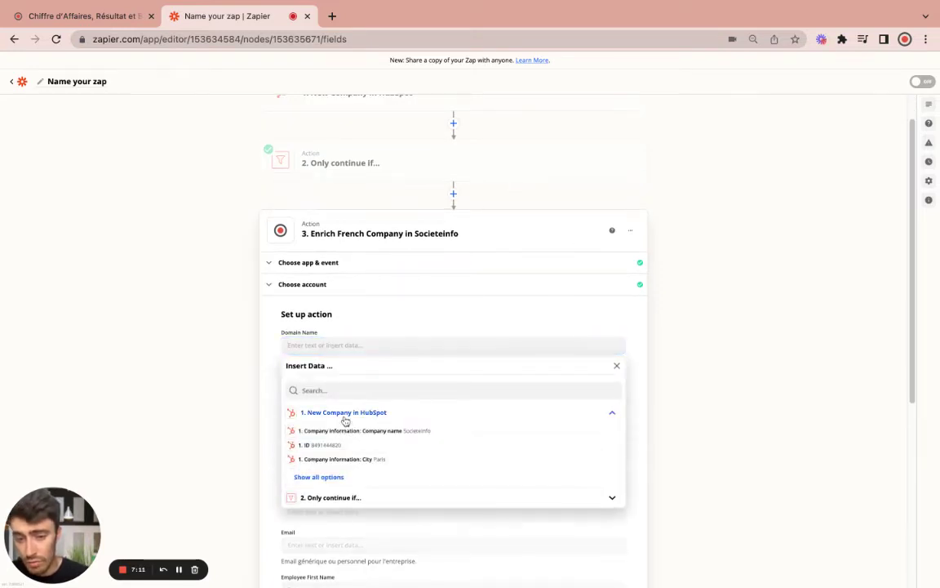
left_click(336, 480)
scroll(460, 491, "down", 3)
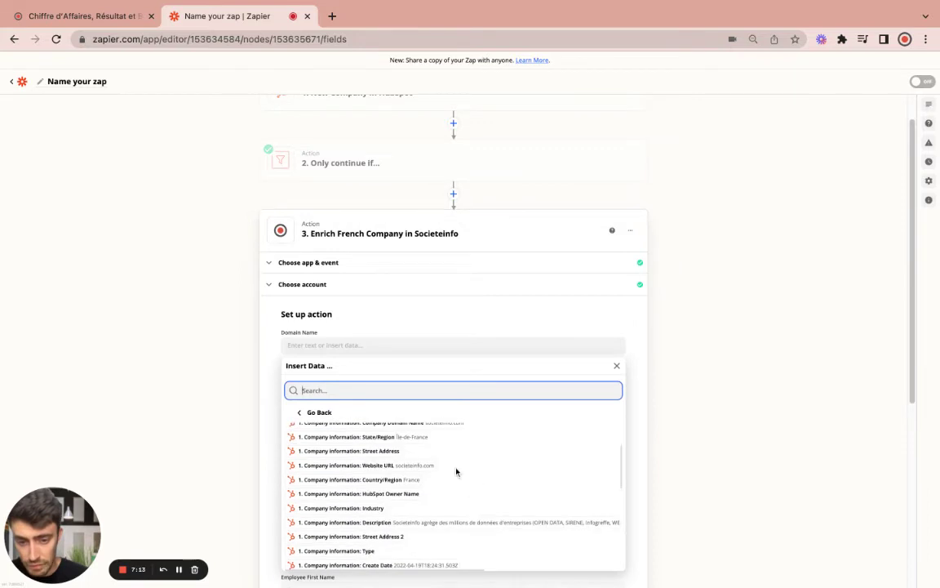
scroll(440, 438, "up", 1)
left_click(440, 449)
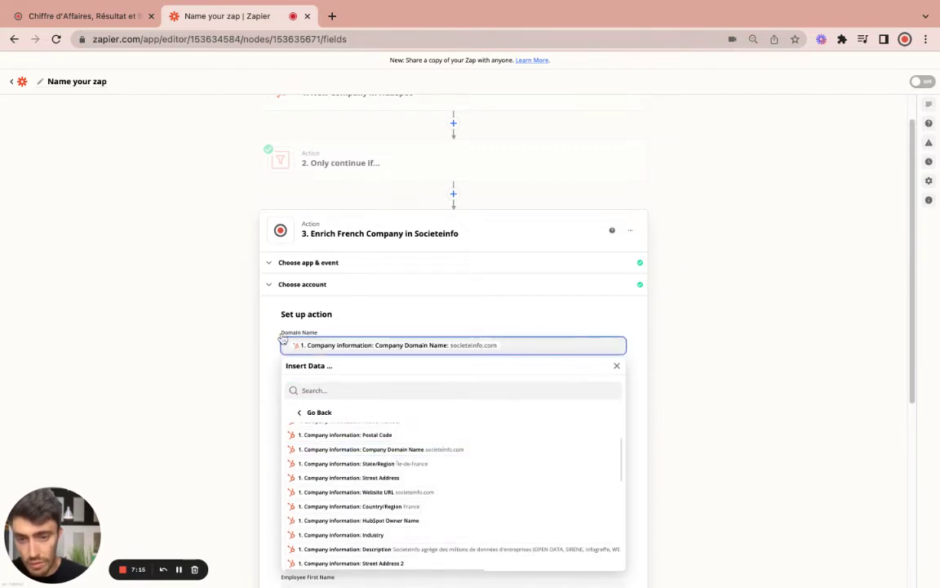
left_click(269, 305)
left_click(298, 390)
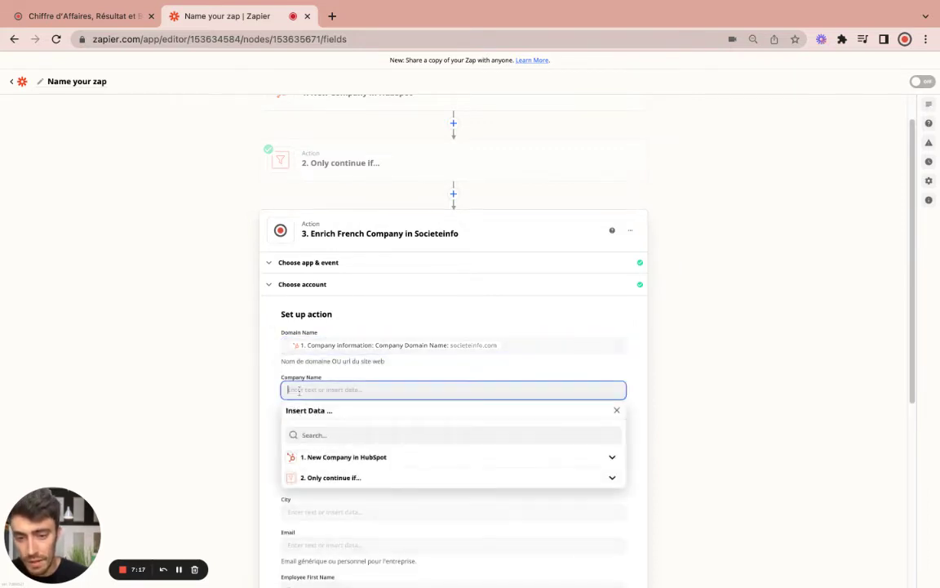
left_click(380, 459)
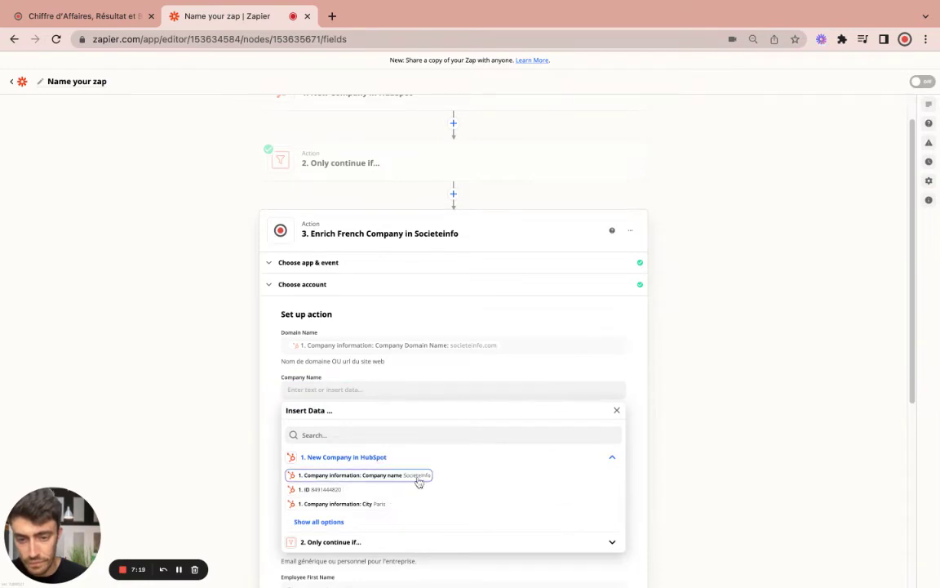
left_click(416, 477)
left_click(272, 371)
Map HubSpot's Street Address, Postal Code and City (Paris) into the street, PostalCode and City fields
scroll(273, 449, "down", 3)
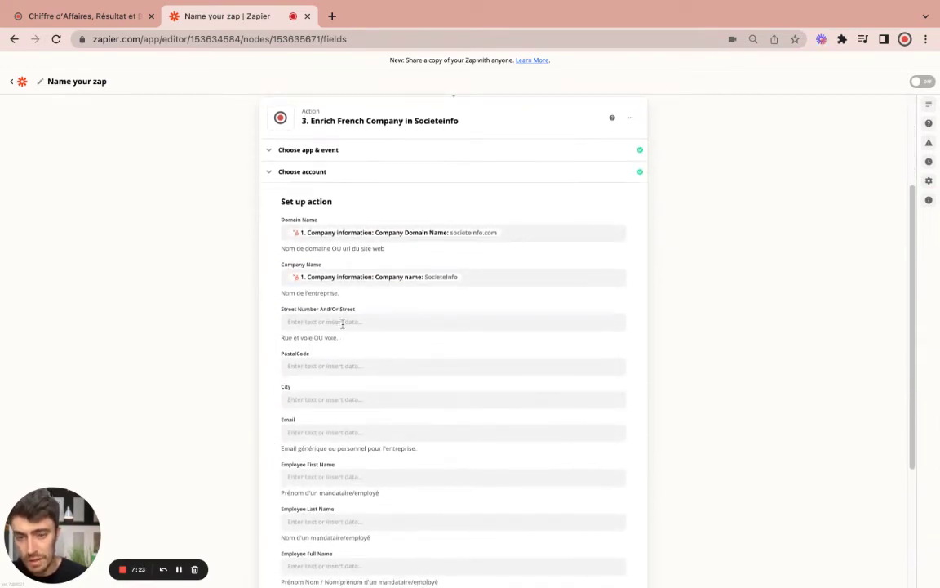
left_click(343, 323)
left_click(346, 391)
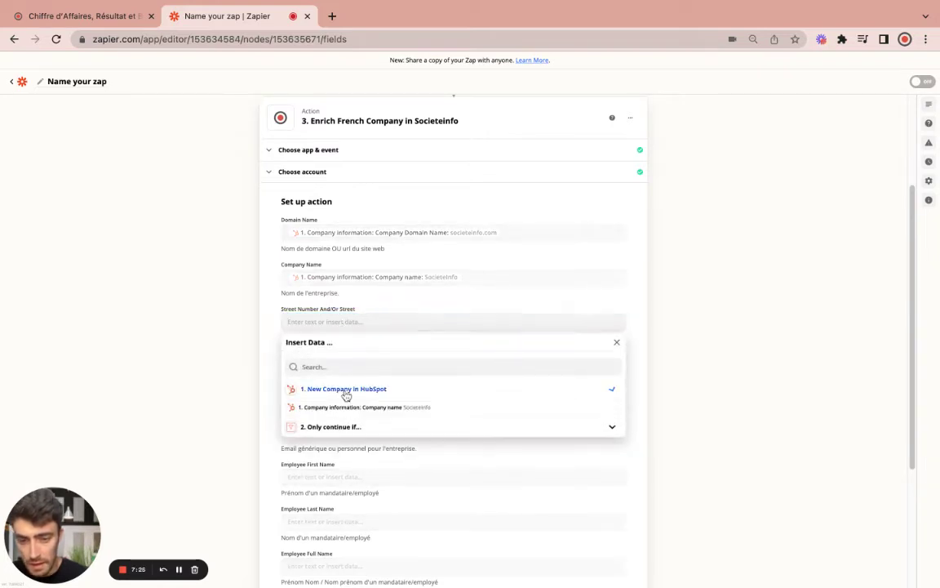
left_click(314, 452)
scroll(388, 490, "down", 3)
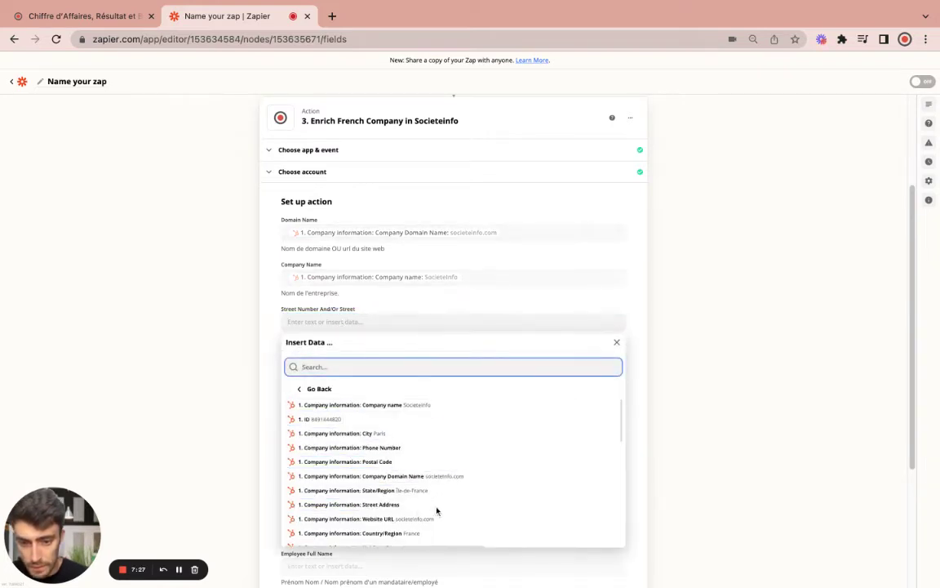
left_click(377, 481)
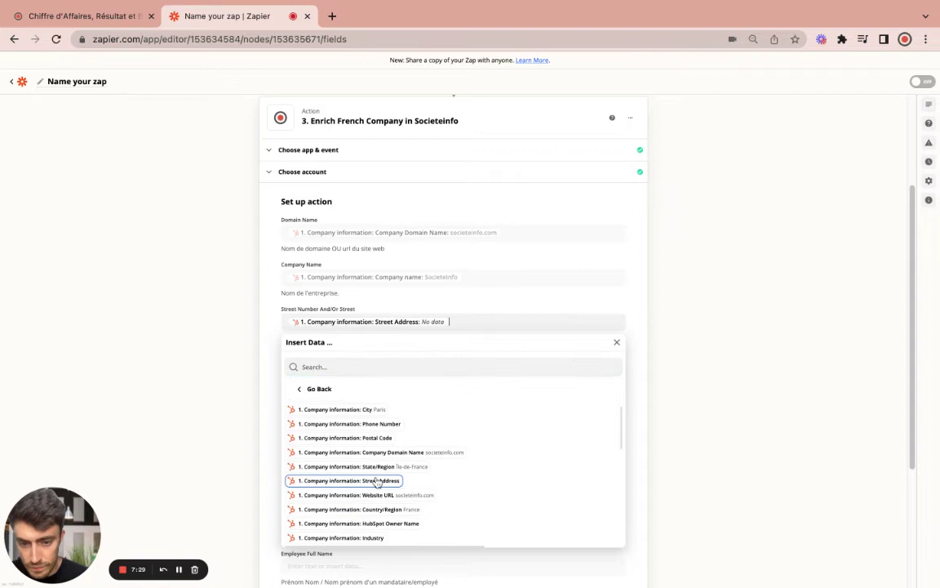
left_click(273, 357)
left_click(327, 366)
left_click(327, 441)
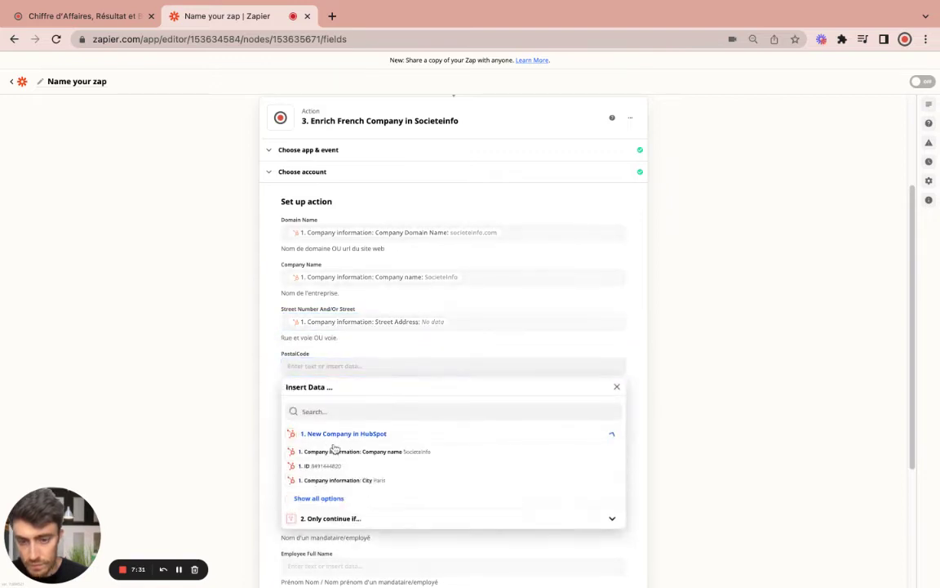
left_click(335, 498)
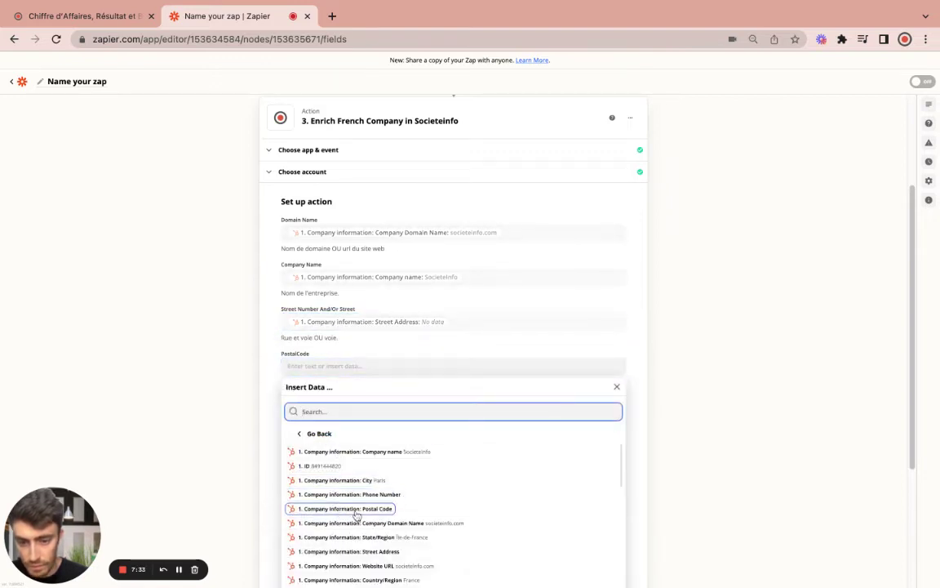
left_click(300, 510)
left_click(244, 367)
left_click(314, 399)
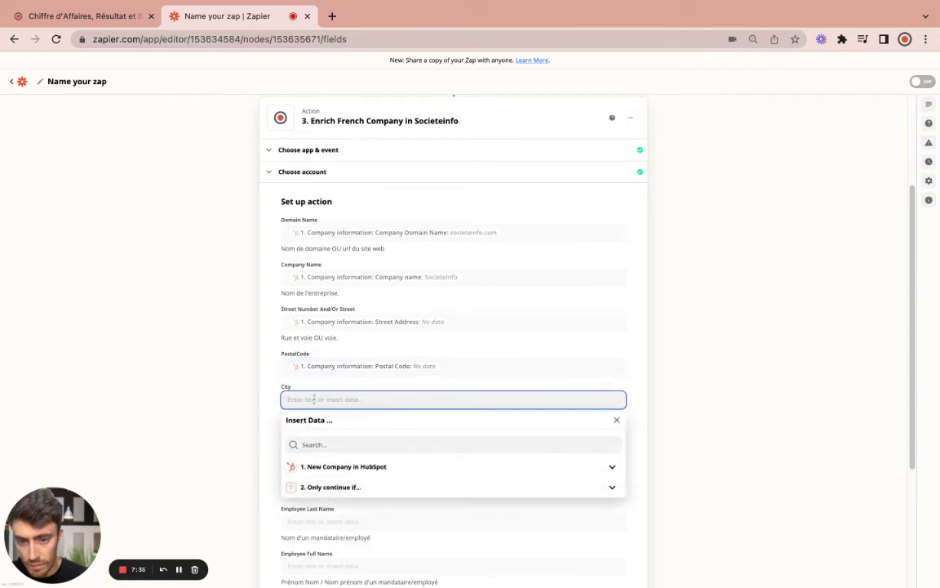
left_click(337, 475)
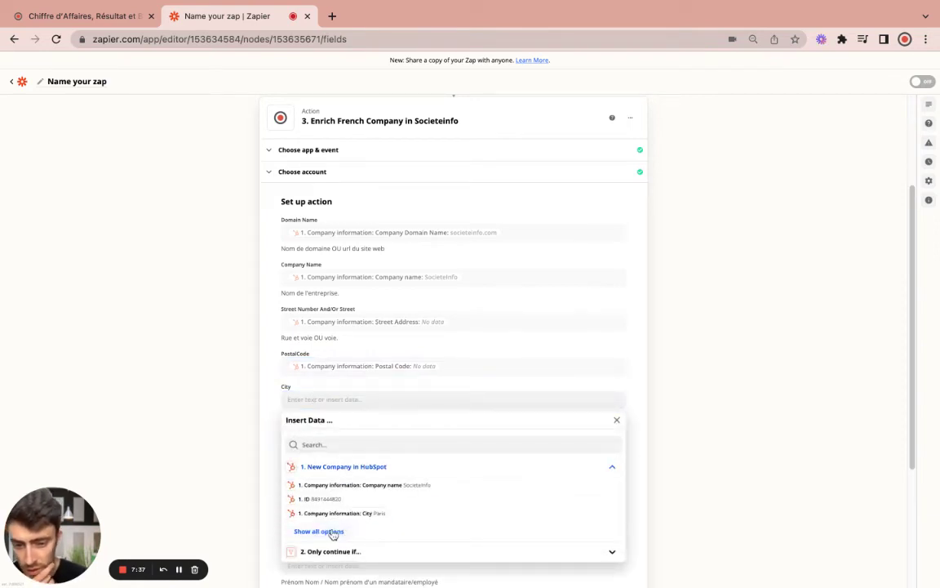
left_click(347, 512)
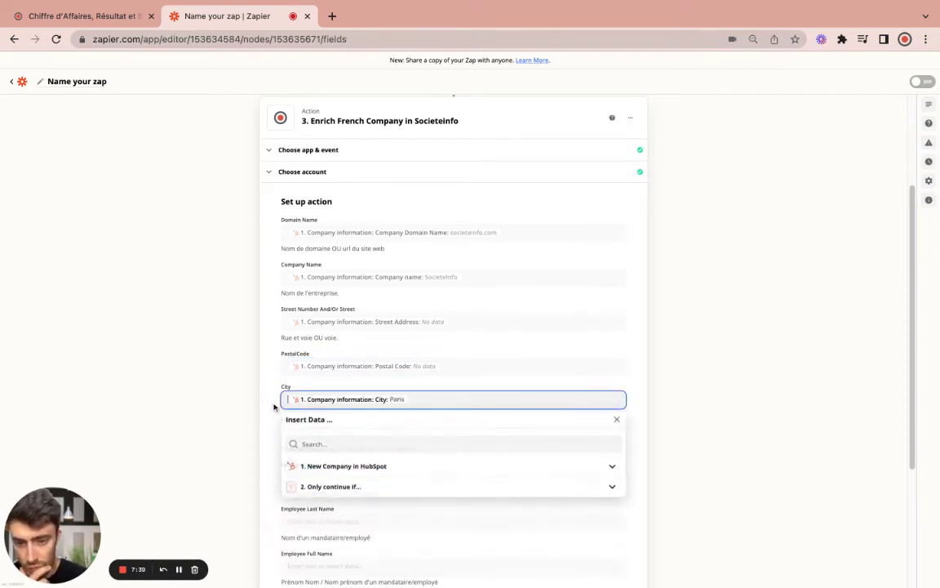
left_click(265, 428)
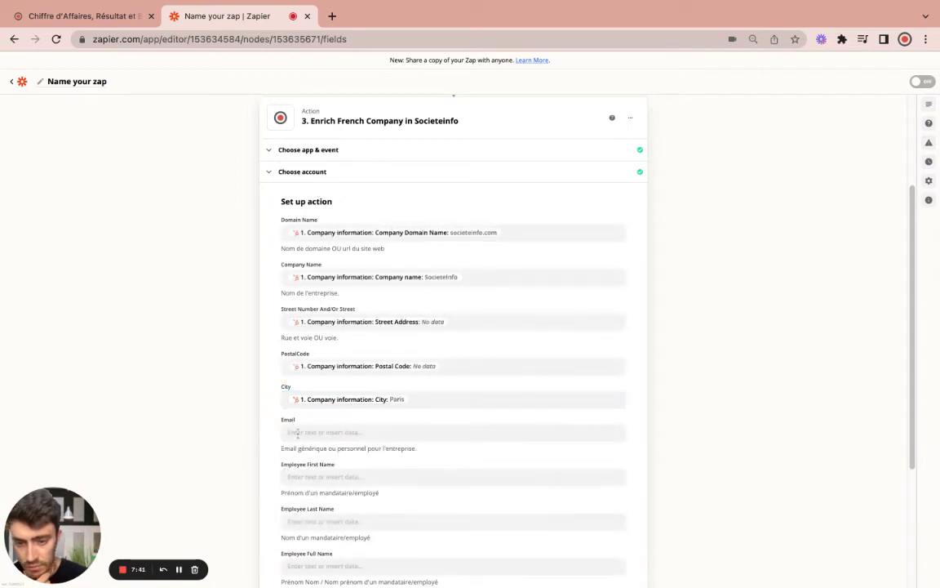
Leave Email unmapped and map HubSpot's LinkedIn Company Page into LinkedIn Company URL
left_click(298, 433)
scroll(261, 468, "down", 2)
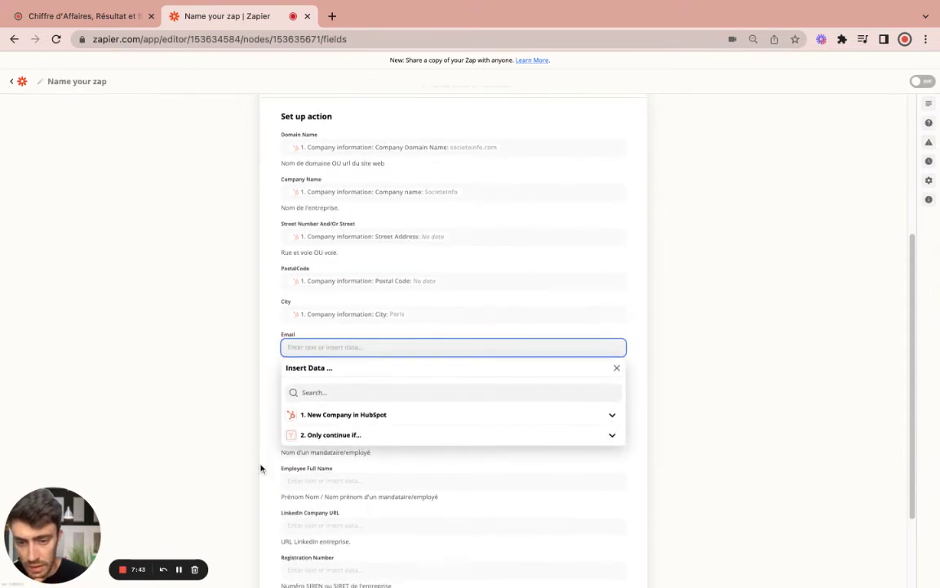
left_click(261, 468)
left_click(282, 418)
left_click(258, 408)
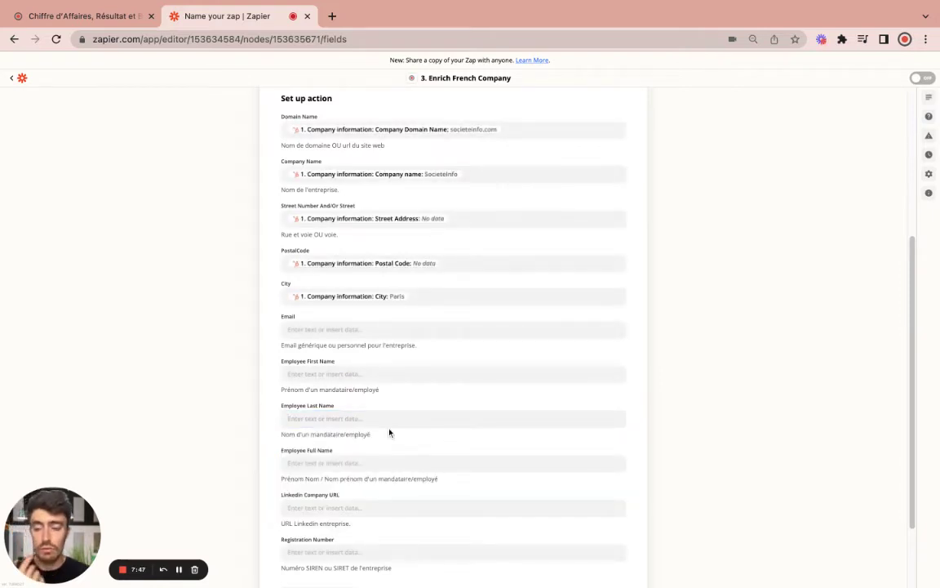
scroll(400, 438, "down", 2)
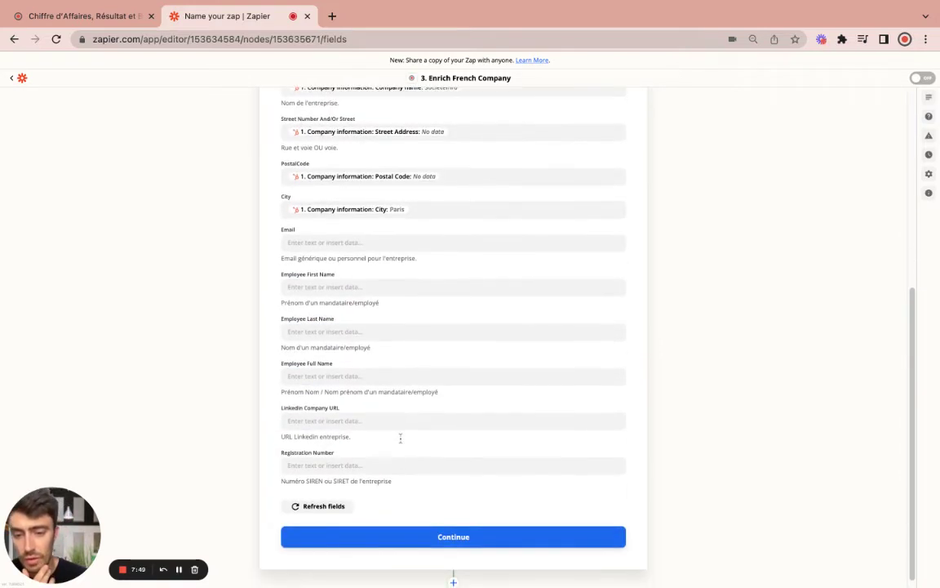
left_click(339, 422)
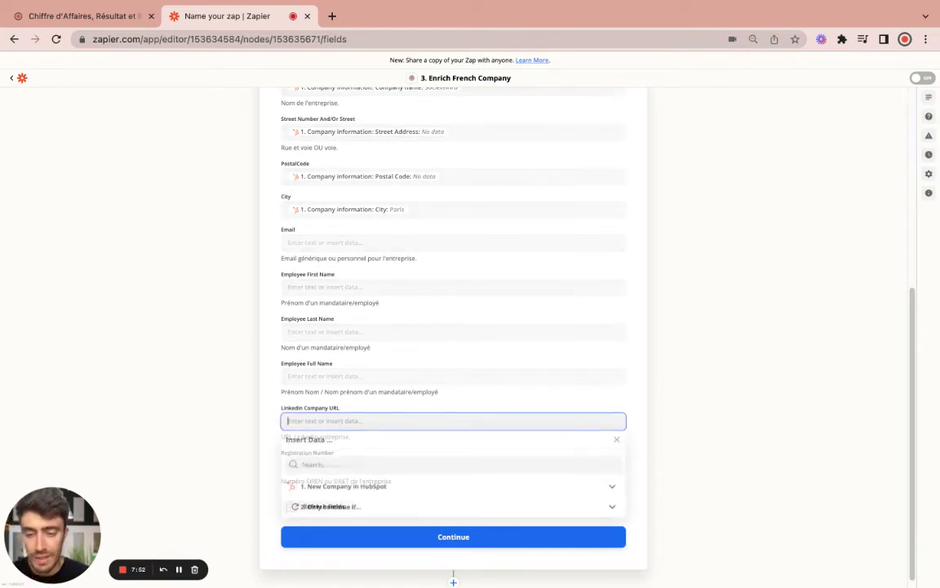
left_click(364, 490)
left_click(314, 553)
scroll(465, 547, "down", 2)
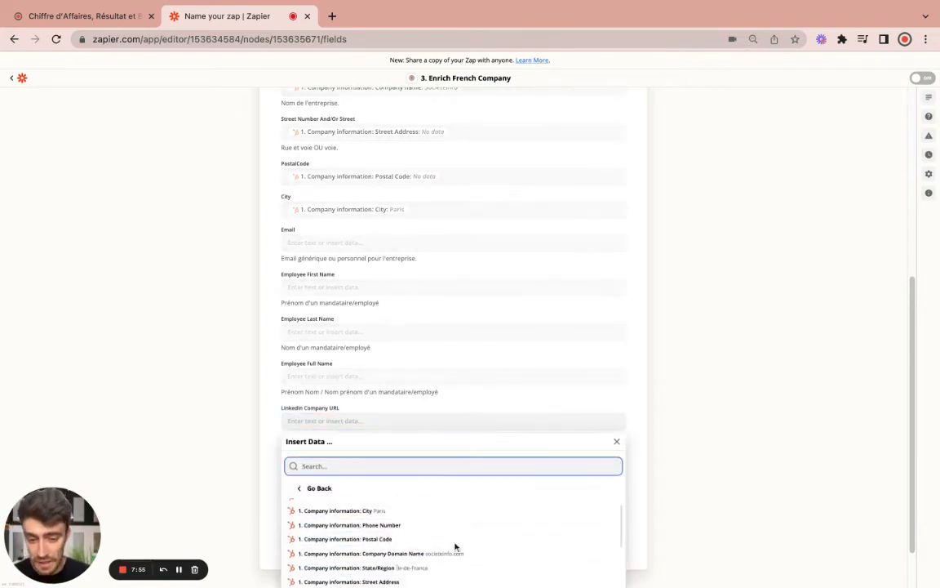
scroll(471, 549, "down", 3)
scroll(665, 517, "down", 1)
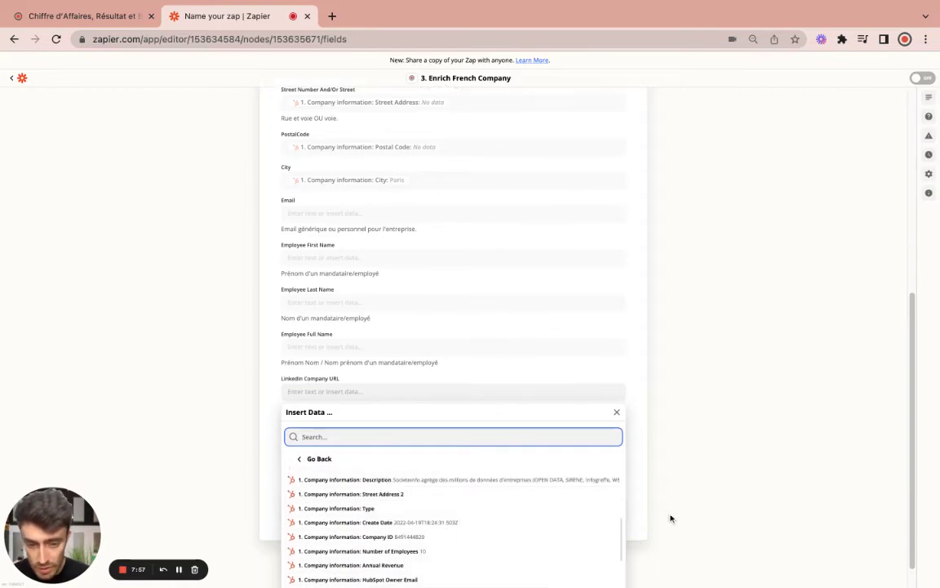
scroll(500, 518, "down", 3)
left_click(498, 464)
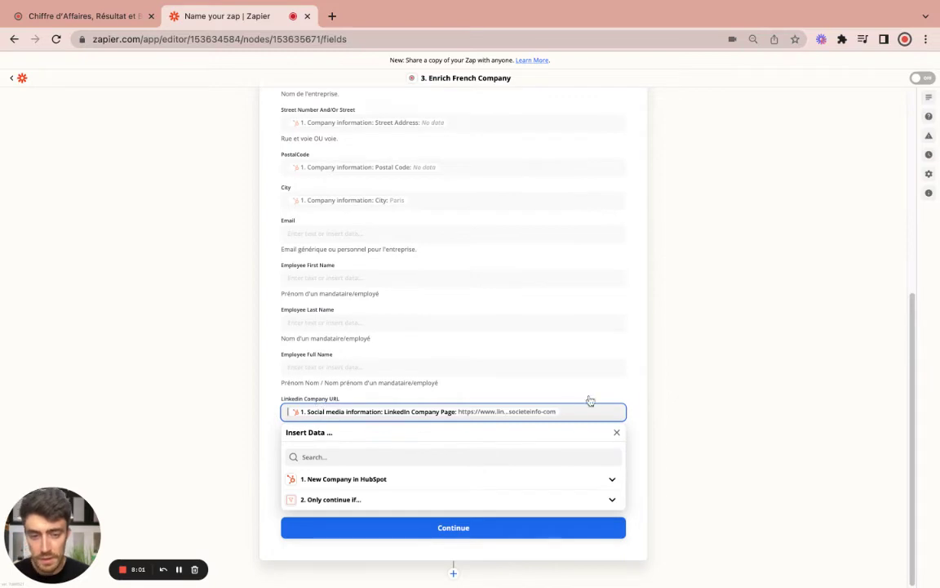
left_click(274, 397)
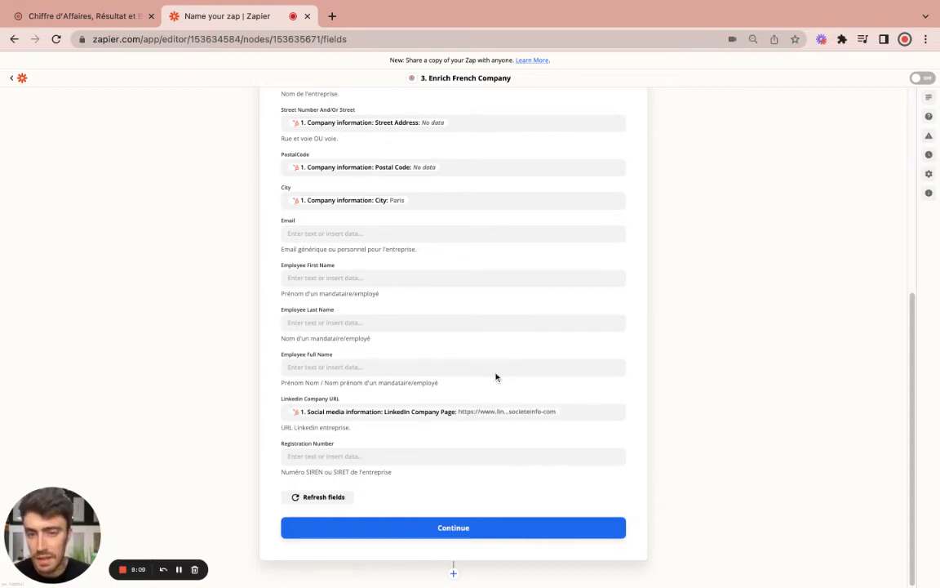
Leave Registration Number empty, review the mappings and continue to the test preview
scroll(477, 356, "up", 3)
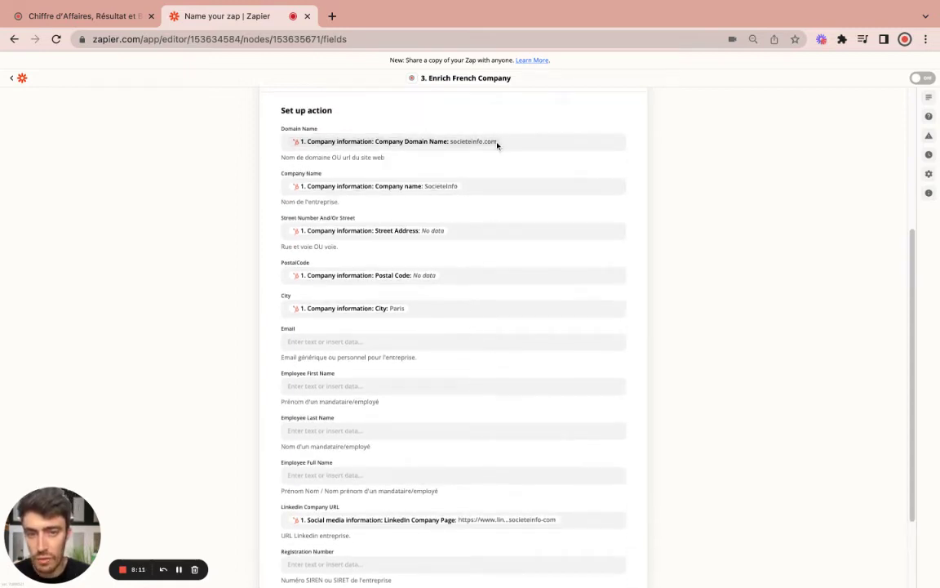
scroll(448, 399, "down", 3)
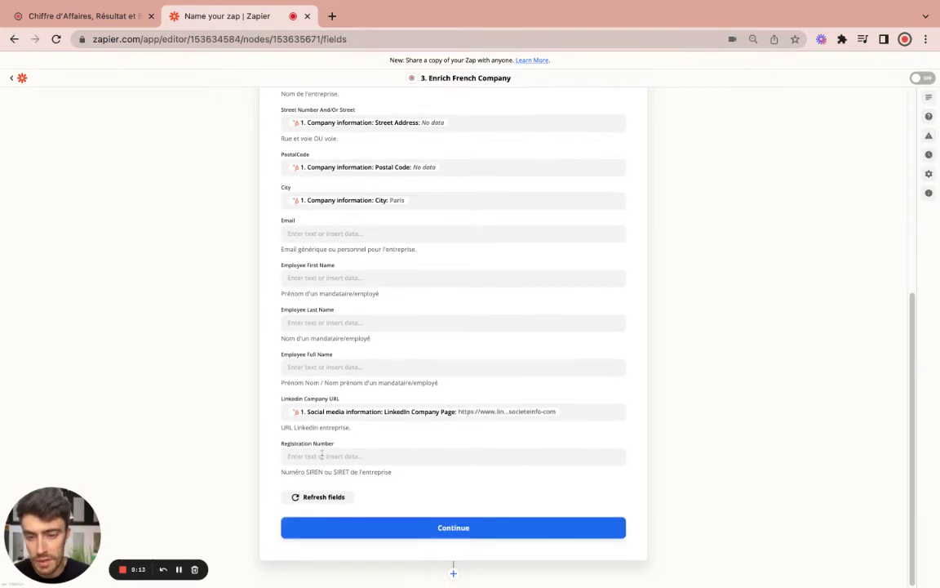
left_click(316, 456)
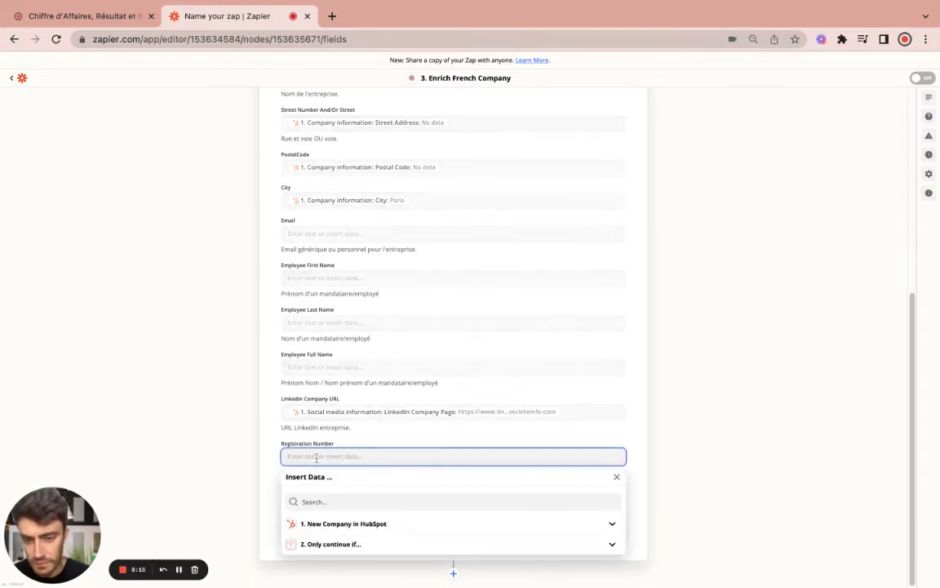
left_click(259, 442)
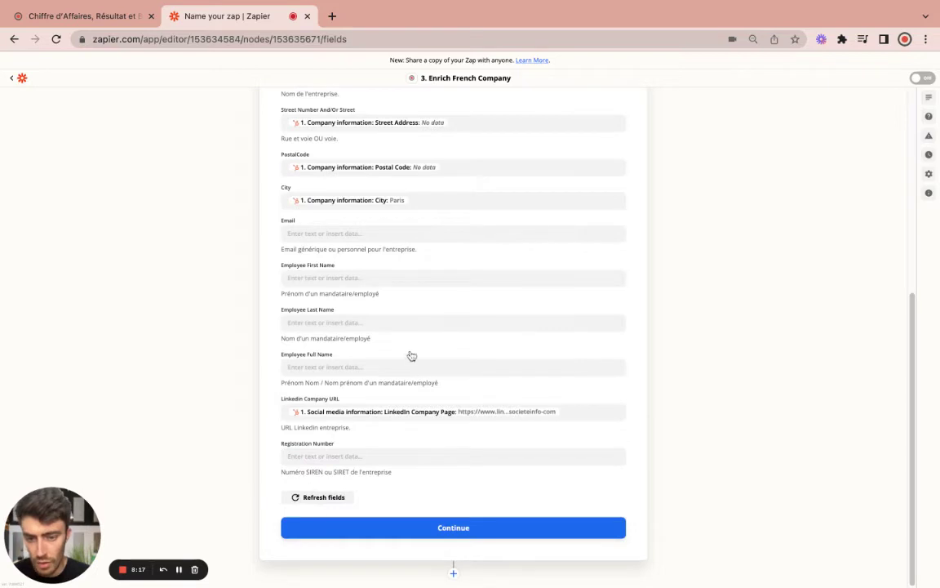
scroll(409, 357, "up", 3)
scroll(462, 368, "up", 2)
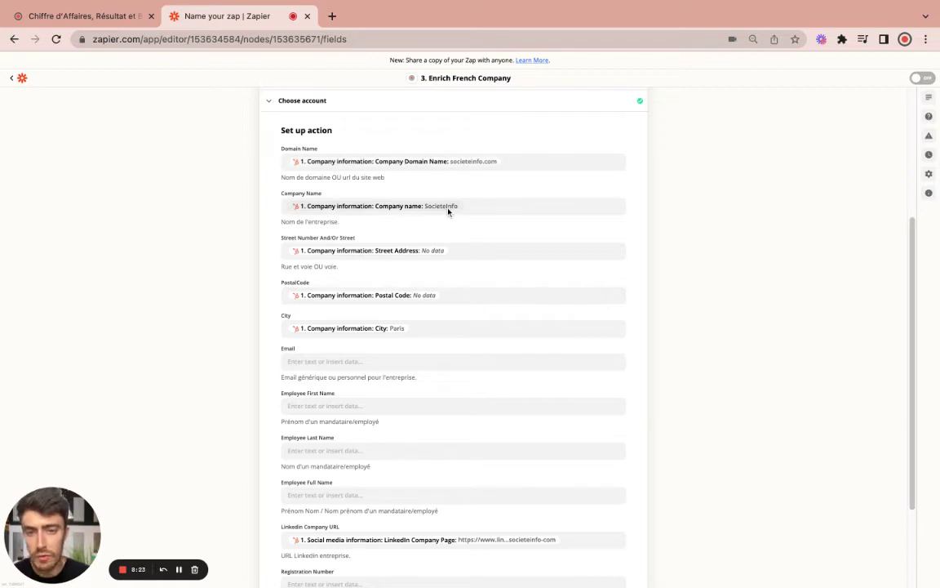
scroll(506, 514, "down", 3)
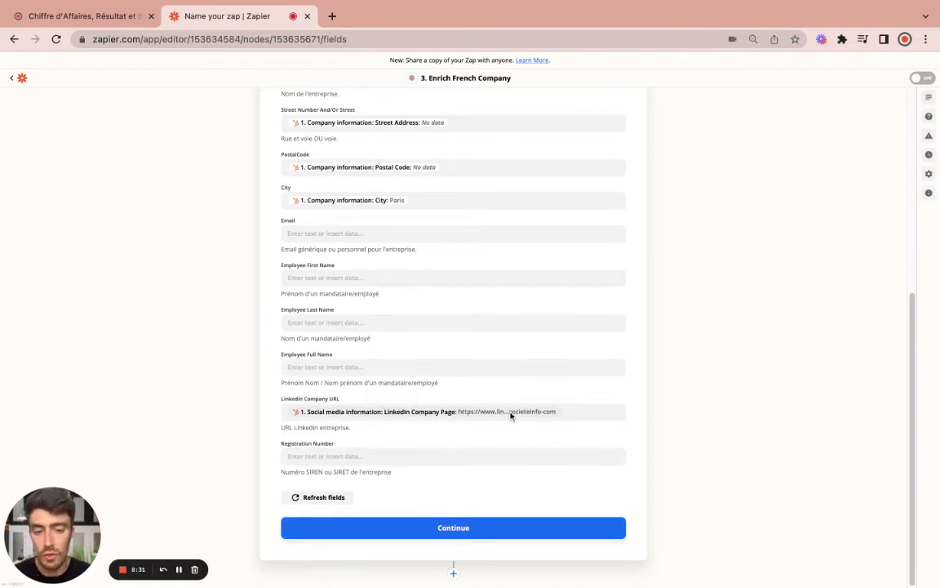
scroll(516, 417, "up", 2)
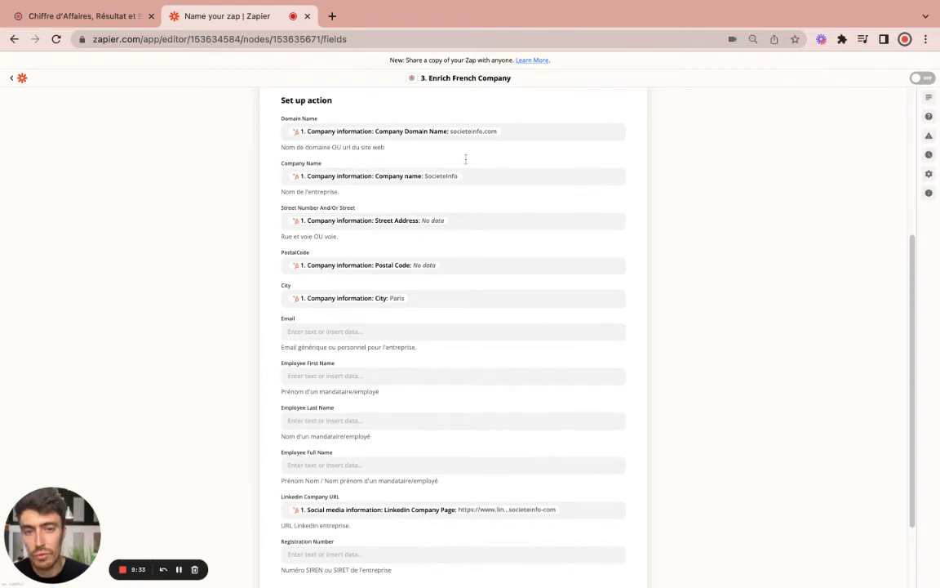
scroll(447, 394, "down", 3)
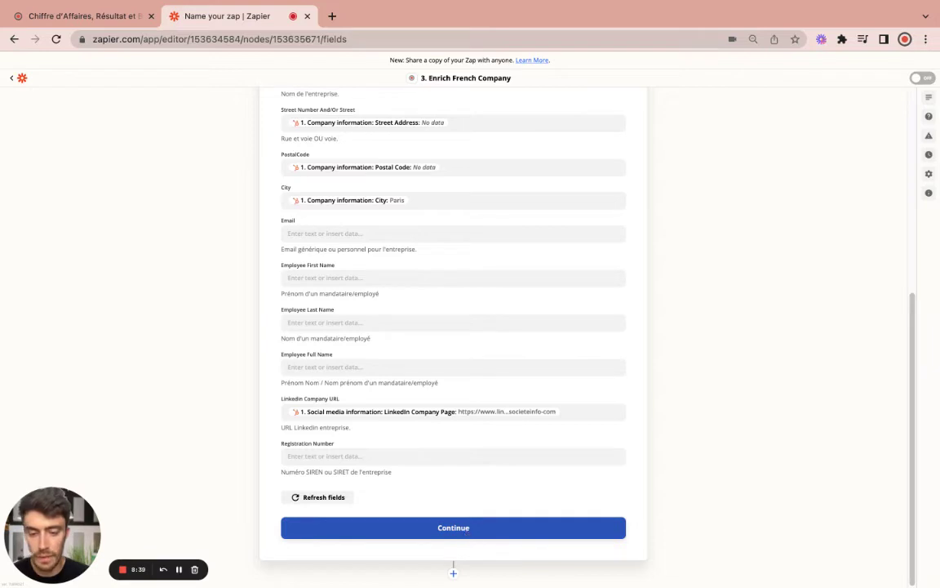
left_click(453, 527)
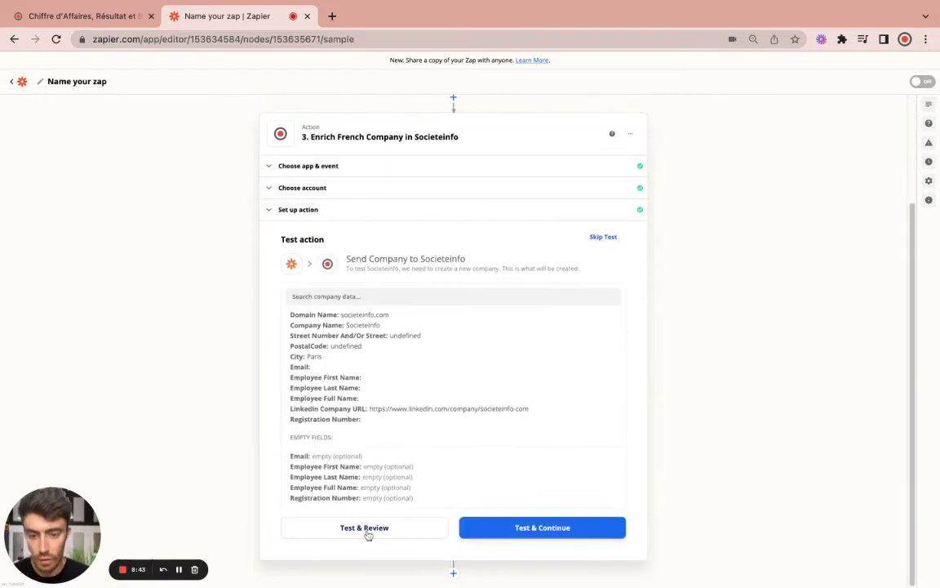
Test the enrichment step, confirm the success: true company data, and turn the Zap on
left_click(368, 531)
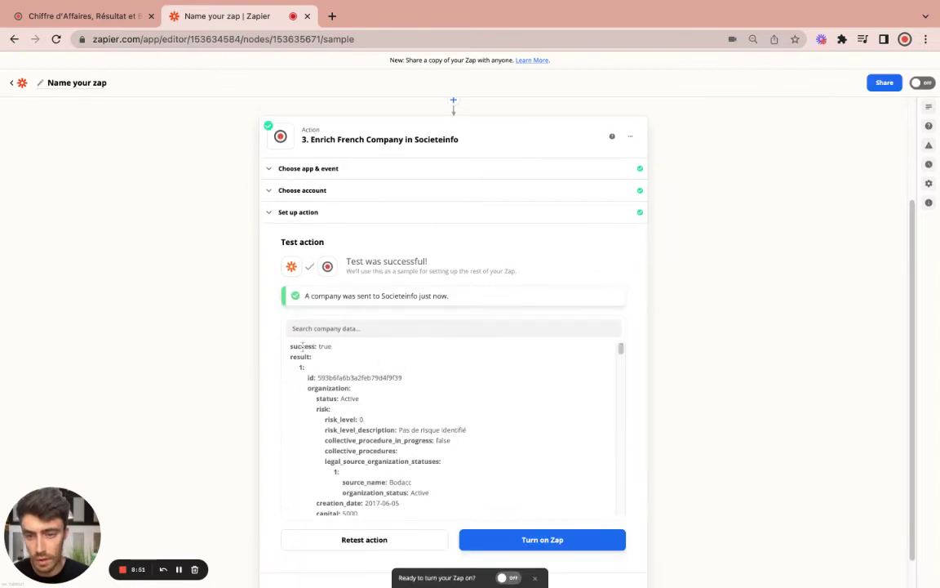
triple_click(291, 346)
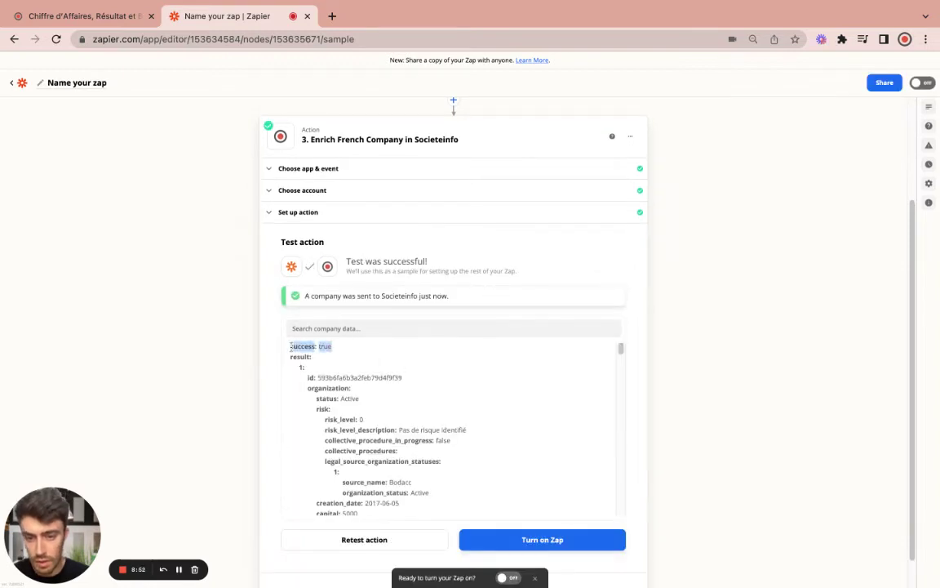
left_click(342, 356)
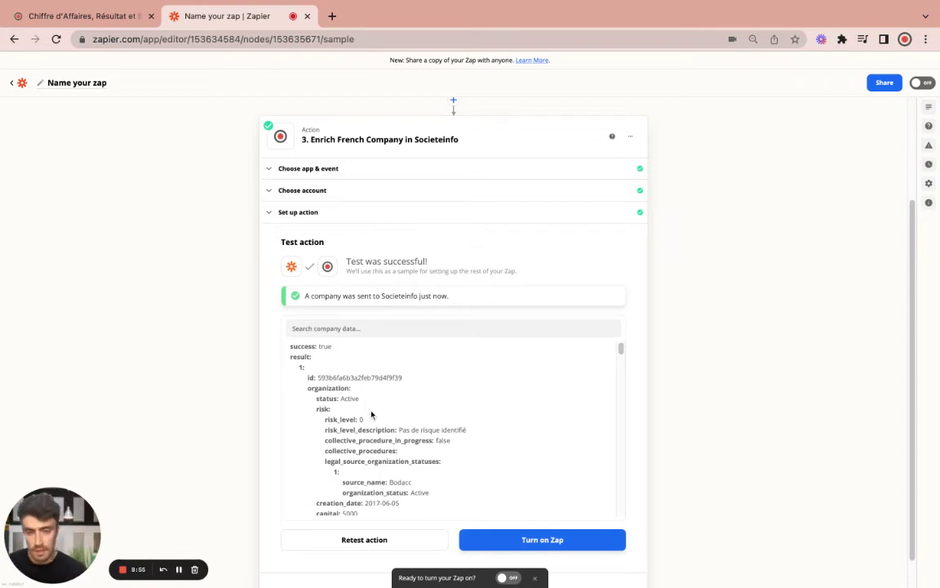
scroll(385, 429, "down", 1)
scroll(386, 429, "down", 10)
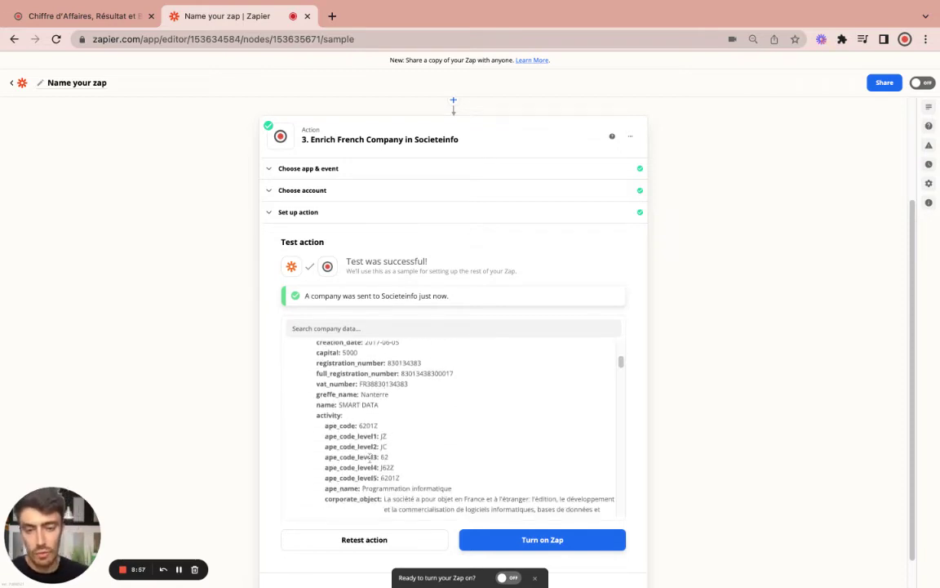
scroll(378, 448, "down", 6)
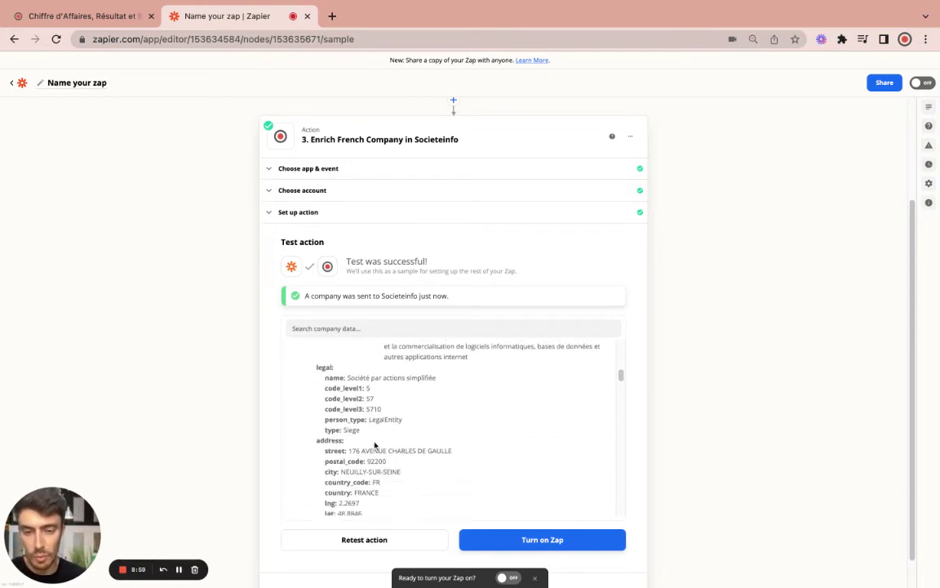
scroll(408, 439, "down", 5)
scroll(420, 445, "down", 5)
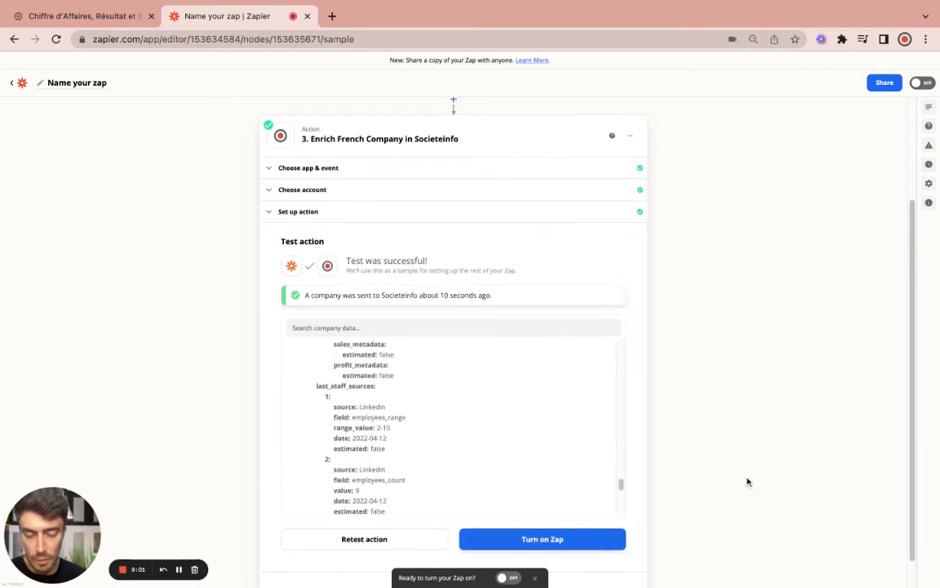
scroll(747, 481, "down", 1)
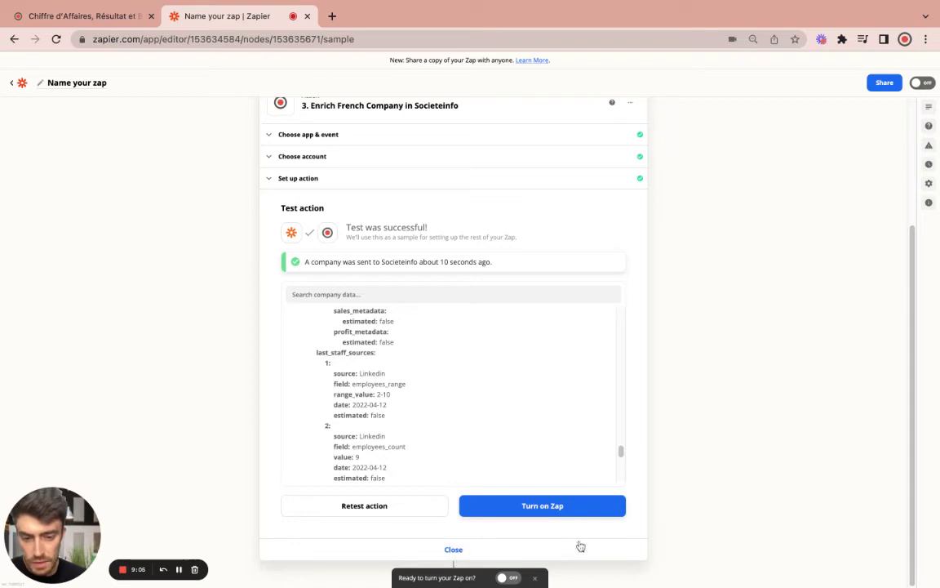
left_click(543, 507)
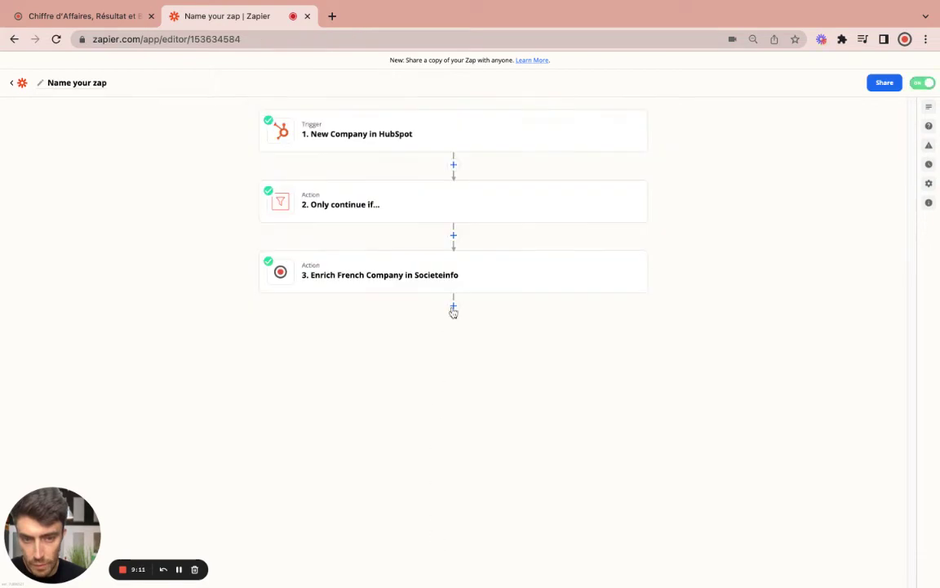
Add a Filter by Zapier step that checks Societeinfo's 3. Success field
left_click(454, 309)
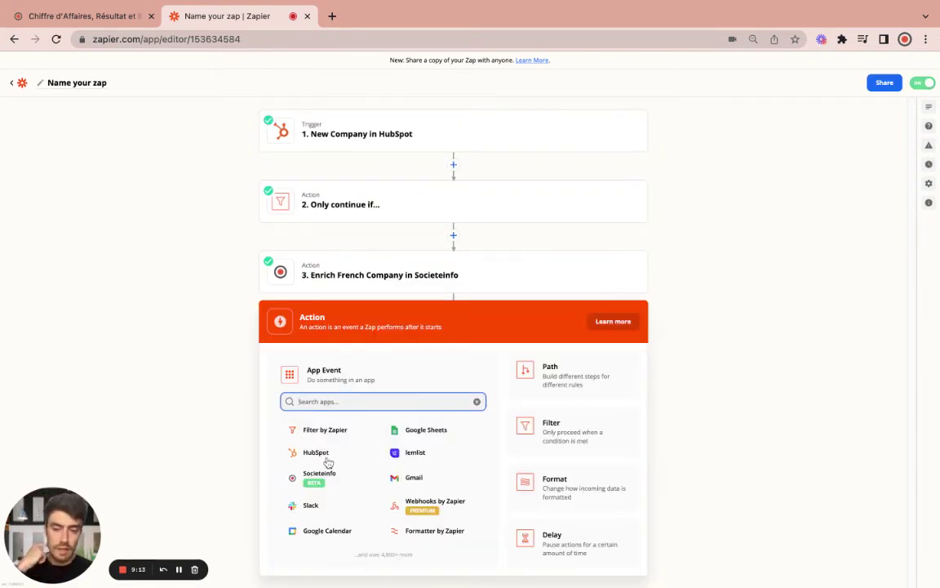
left_click(306, 435)
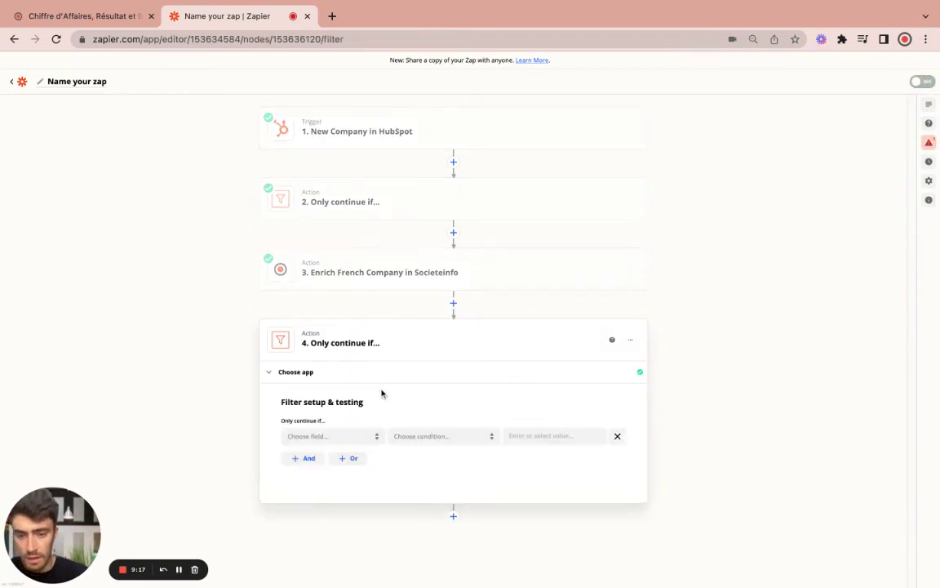
left_click(323, 440)
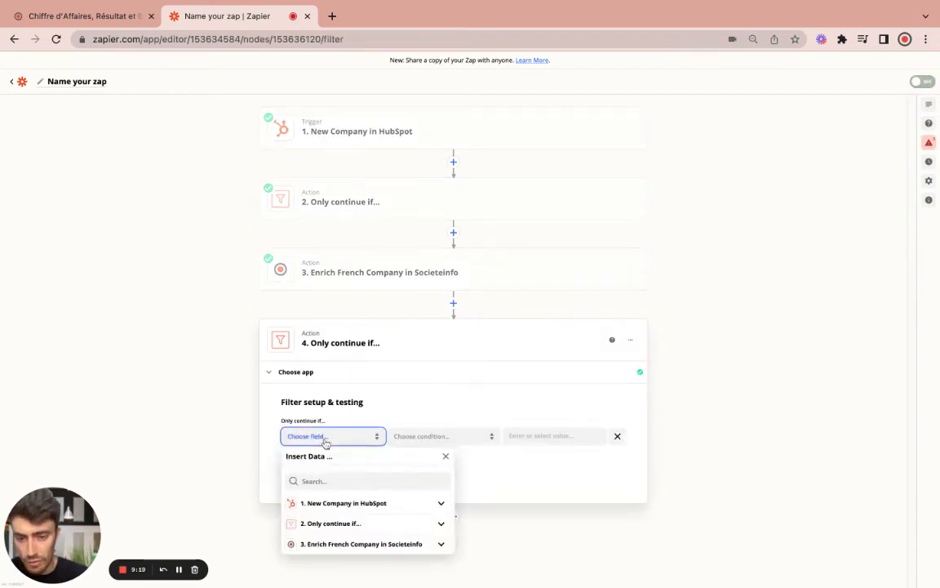
left_click(338, 545)
scroll(418, 563, "down", 1)
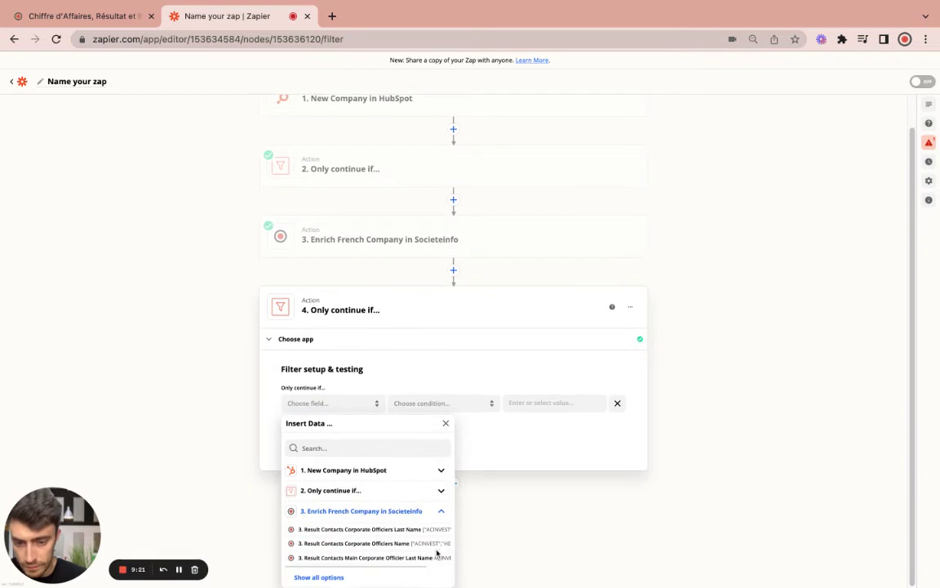
left_click(318, 577)
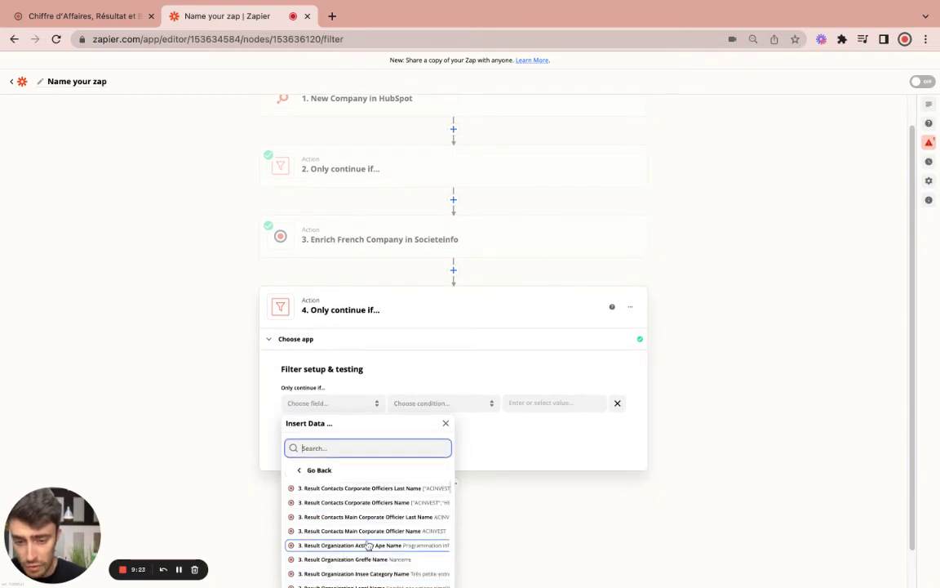
scroll(368, 547, "down", 15)
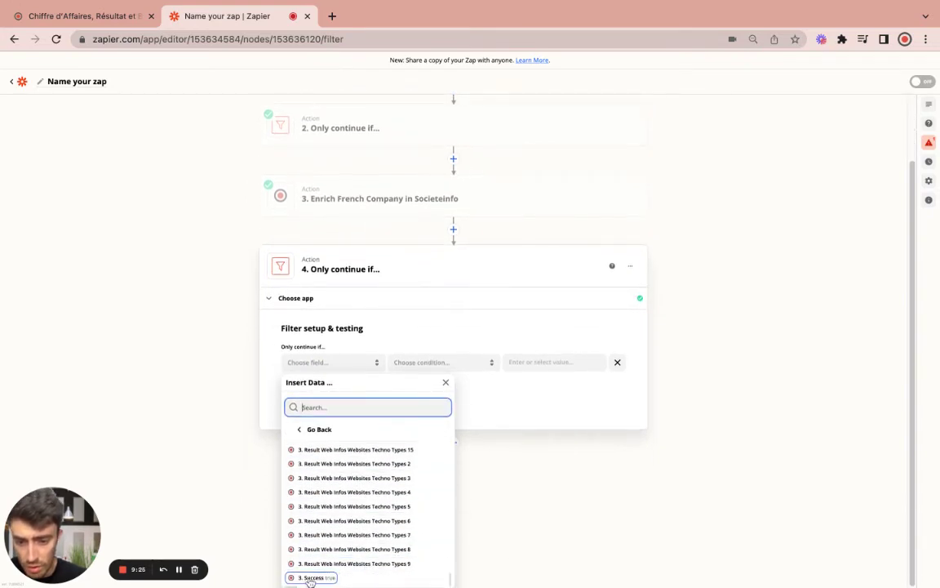
left_click(313, 577)
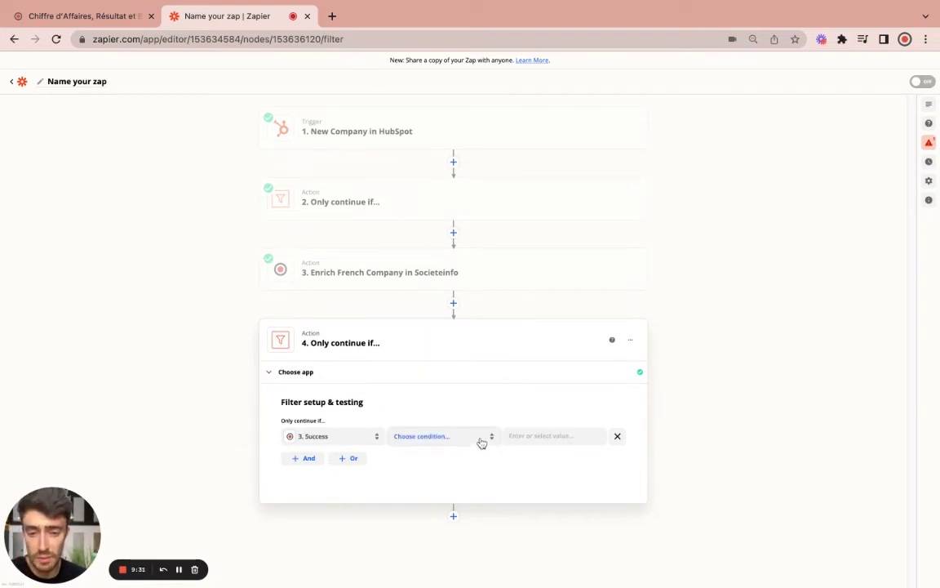
Set the filter condition to (Boolean) Is true, test it, and add a HubSpot action step
left_click(480, 440)
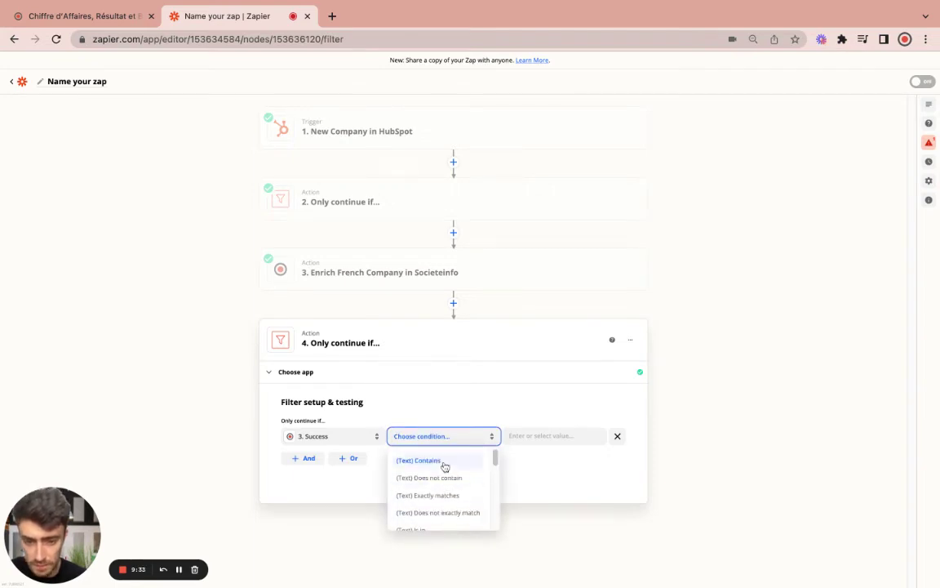
left_click(445, 461)
left_click(535, 436)
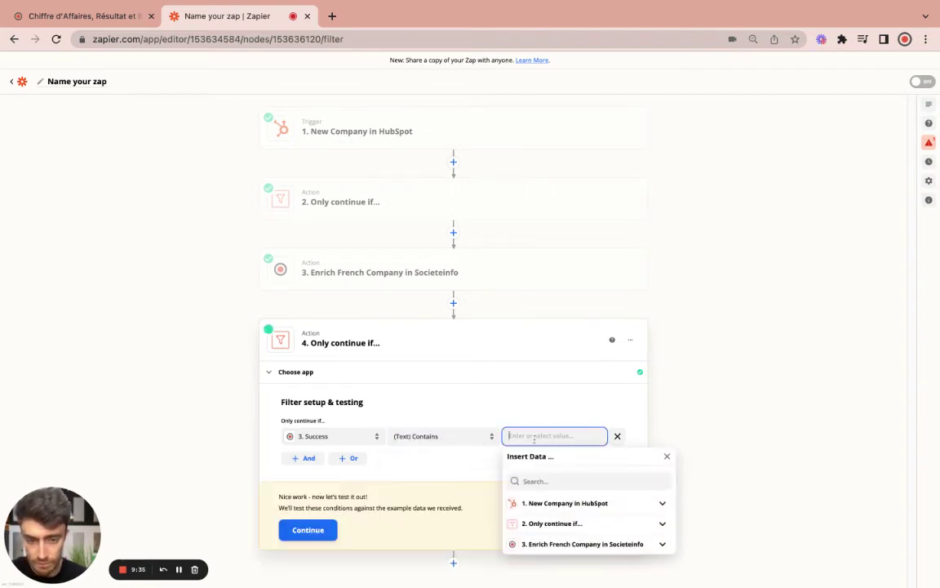
left_click(464, 438)
scroll(456, 508, "down", 5)
scroll(456, 507, "down", 3)
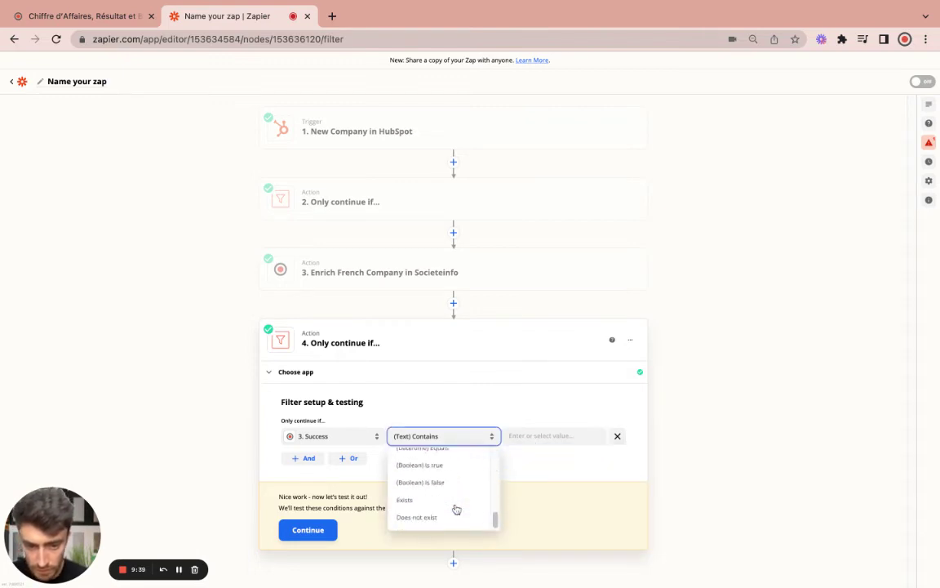
left_click(439, 466)
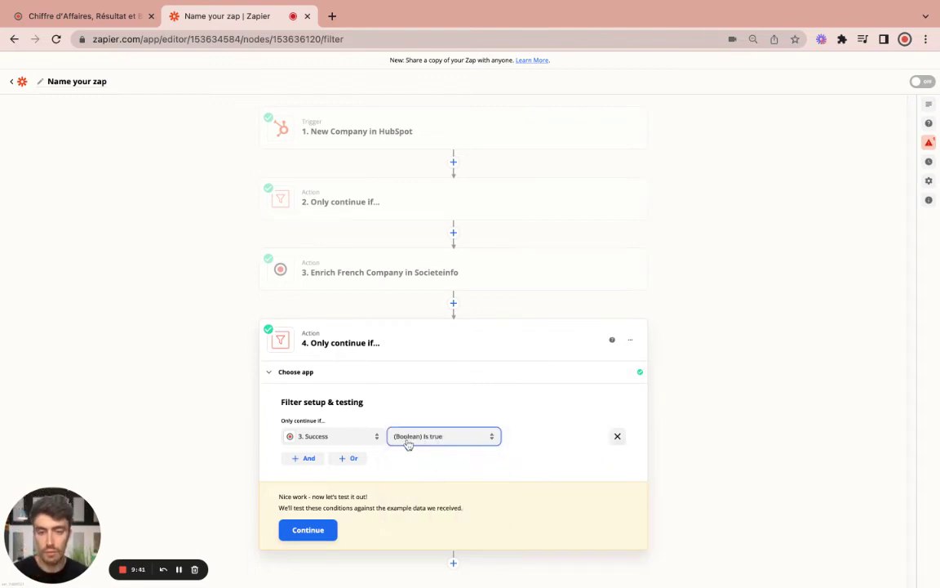
left_click(307, 530)
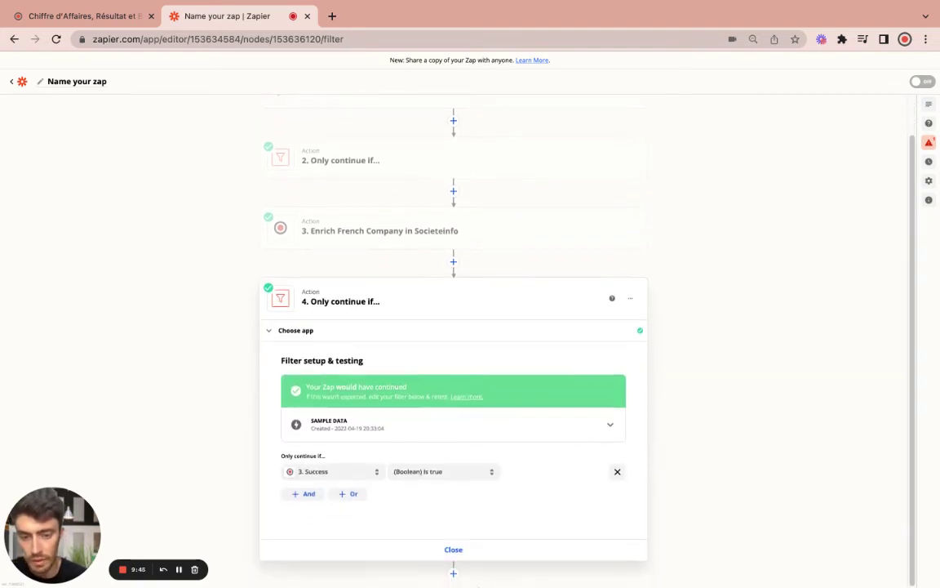
left_click(454, 574)
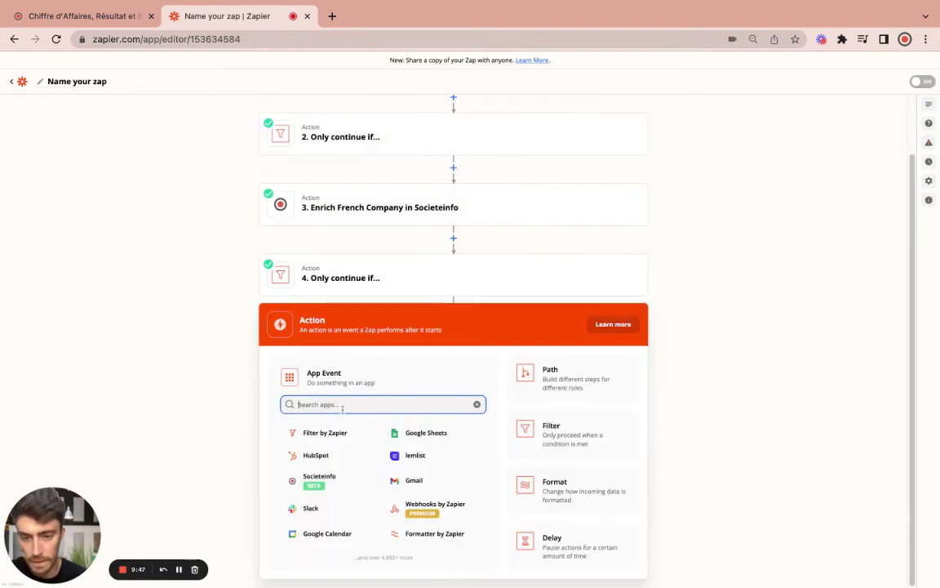
left_click(330, 463)
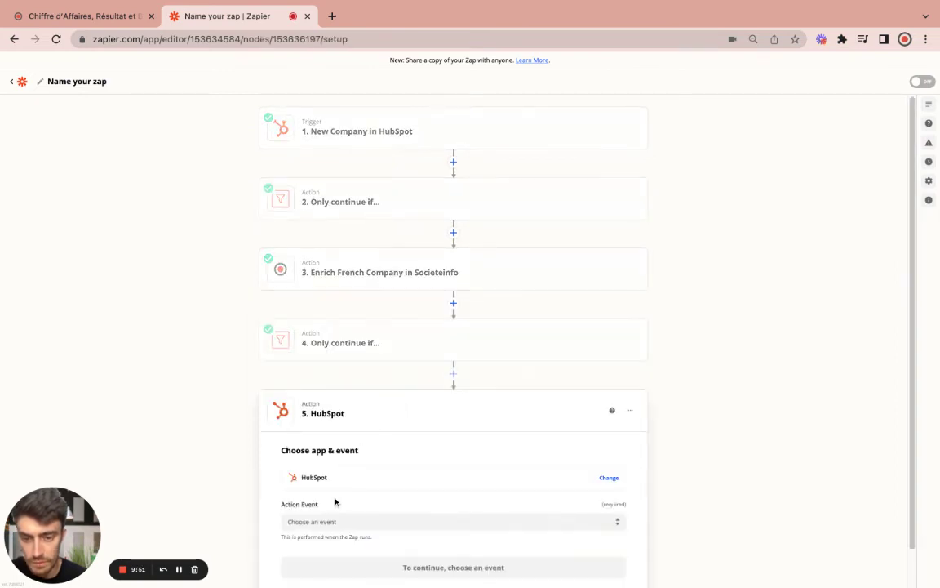
Choose Update Company as the HubSpot action event and select the connected HubSpot account
left_click(365, 521)
scroll(461, 489, "down", 3)
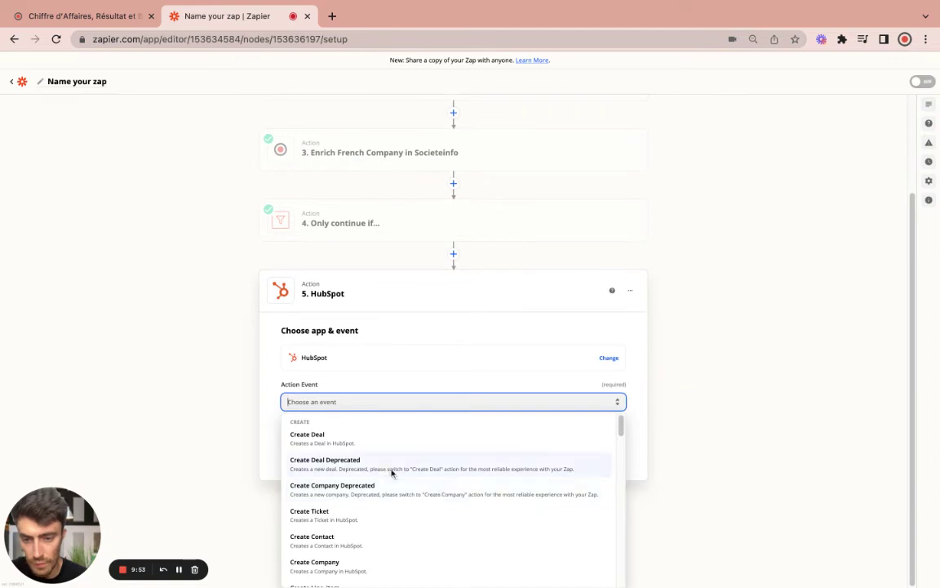
scroll(360, 536, "down", 5)
scroll(362, 539, "down", 3)
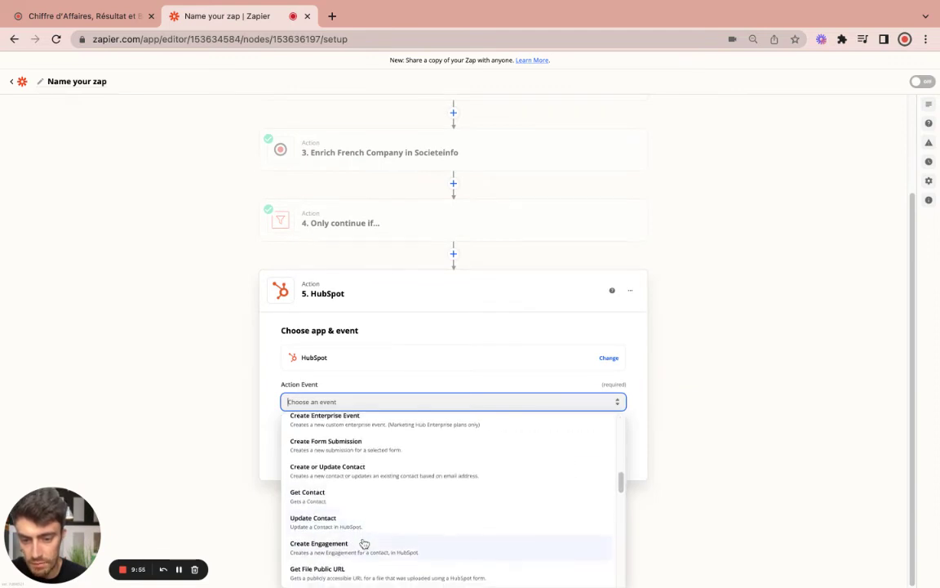
scroll(365, 555, "down", 3)
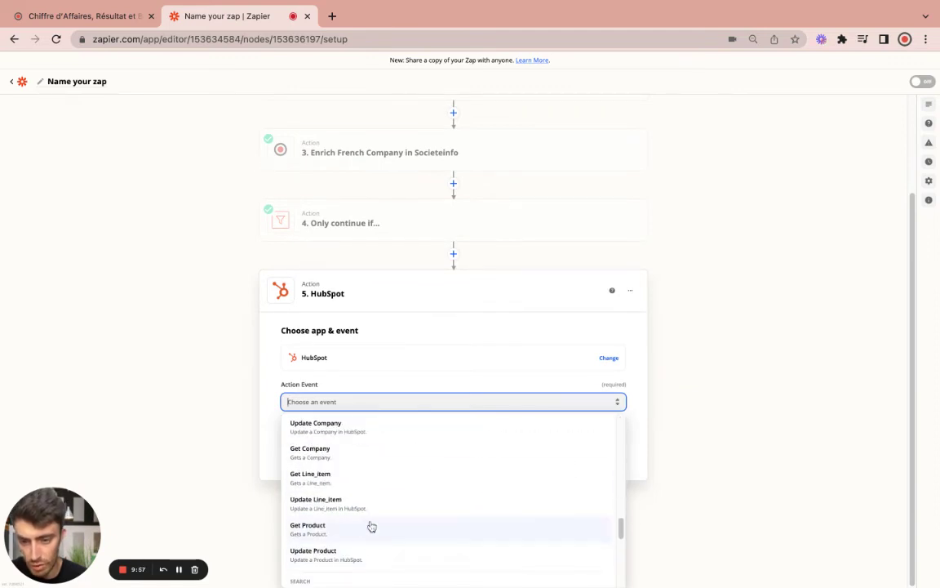
scroll(369, 530, "up", 2)
left_click(348, 537)
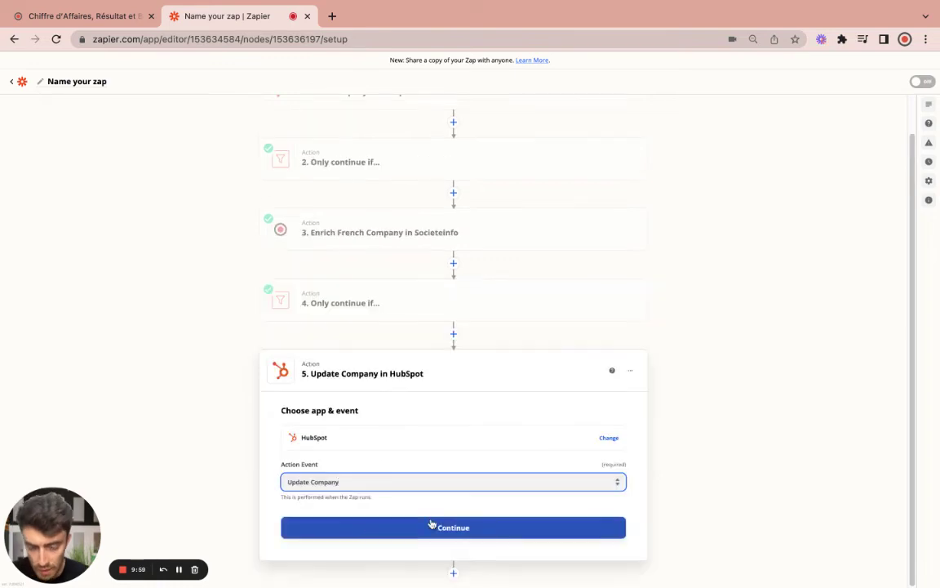
left_click(466, 537)
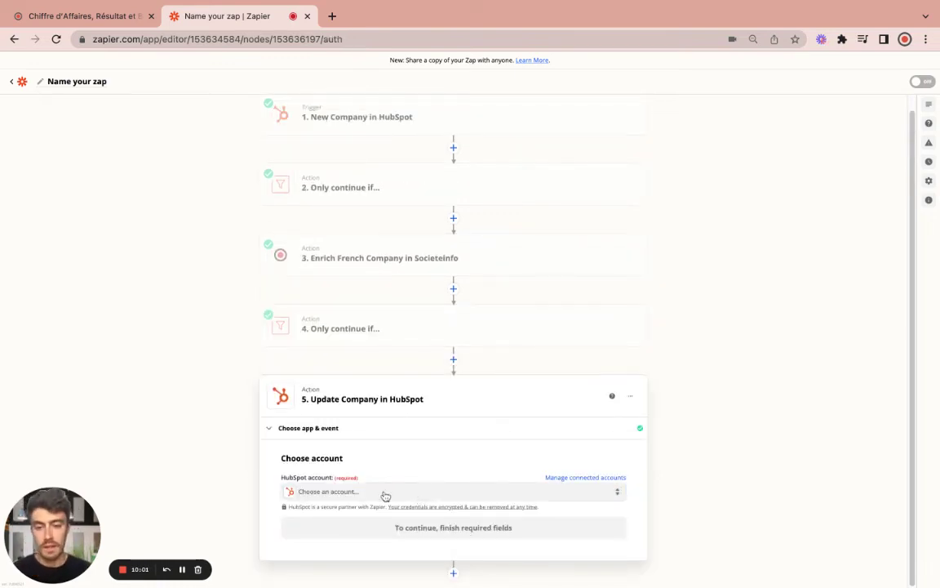
left_click(384, 492)
left_click(389, 562)
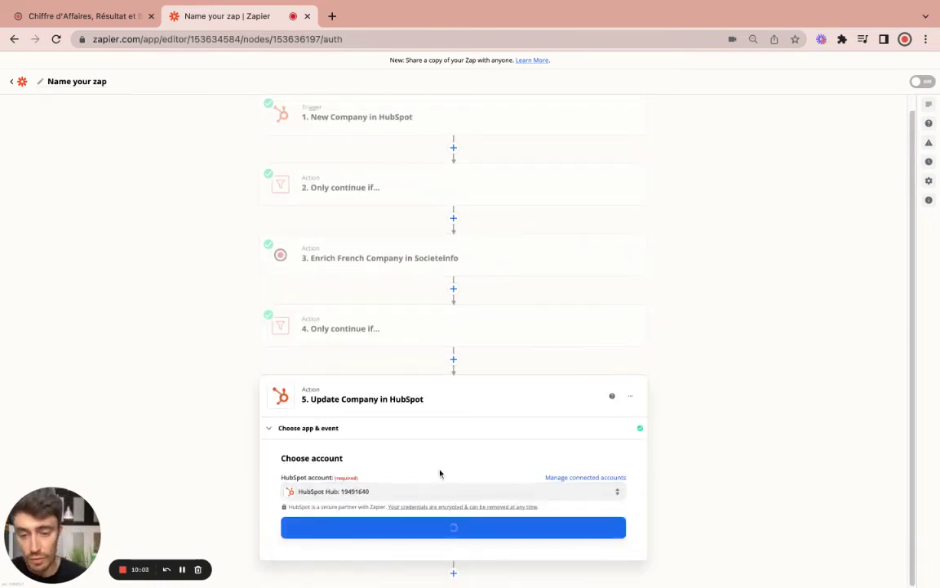
left_click(451, 527)
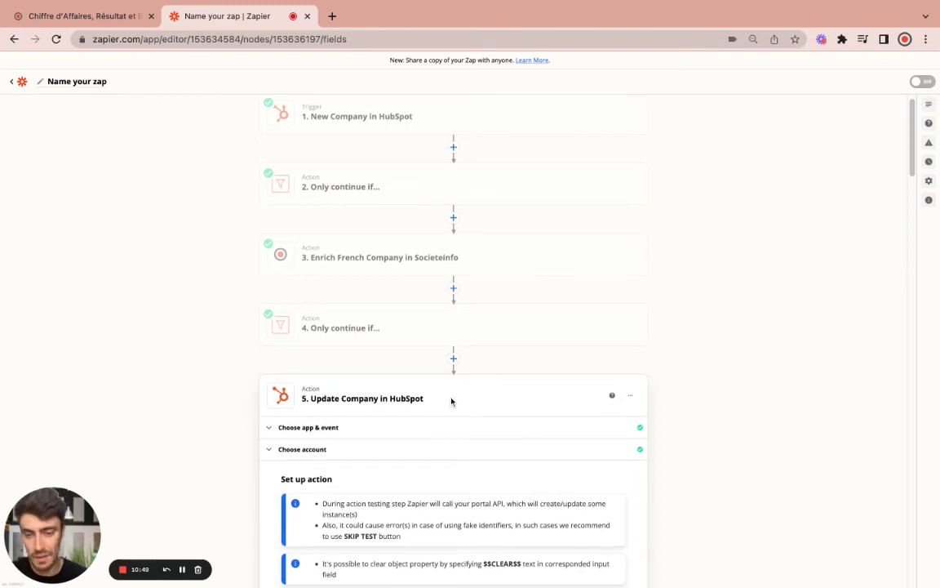
scroll(452, 399, "down", 3)
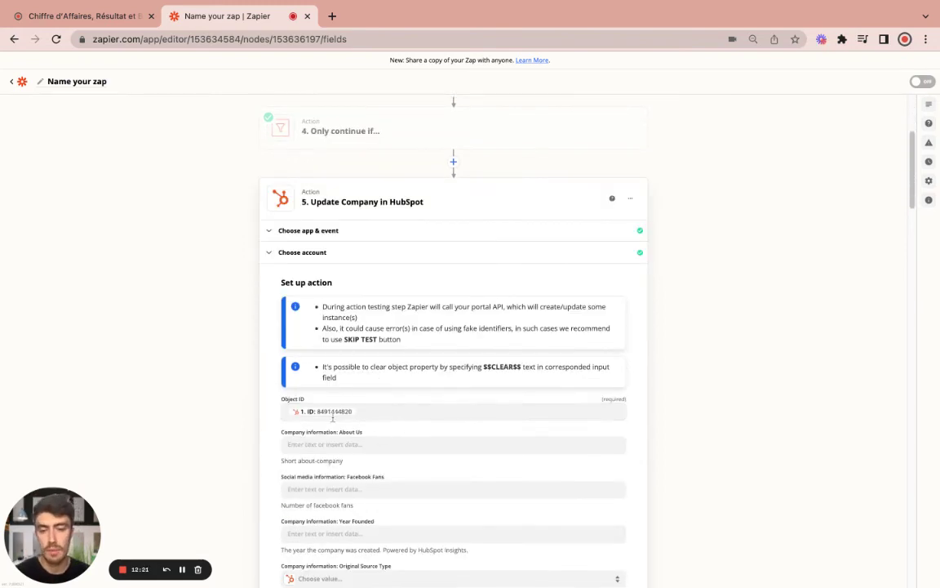
left_click(342, 411)
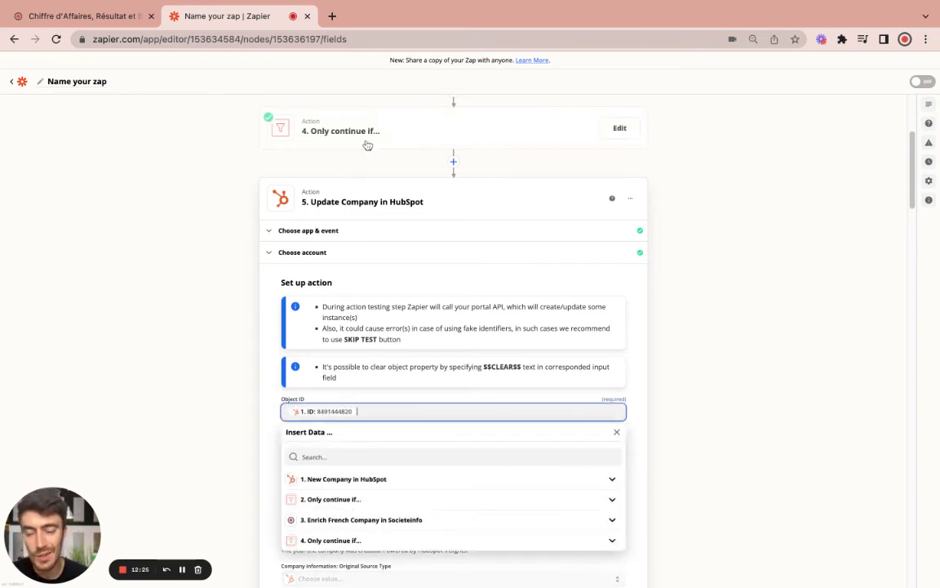
left_click(347, 480)
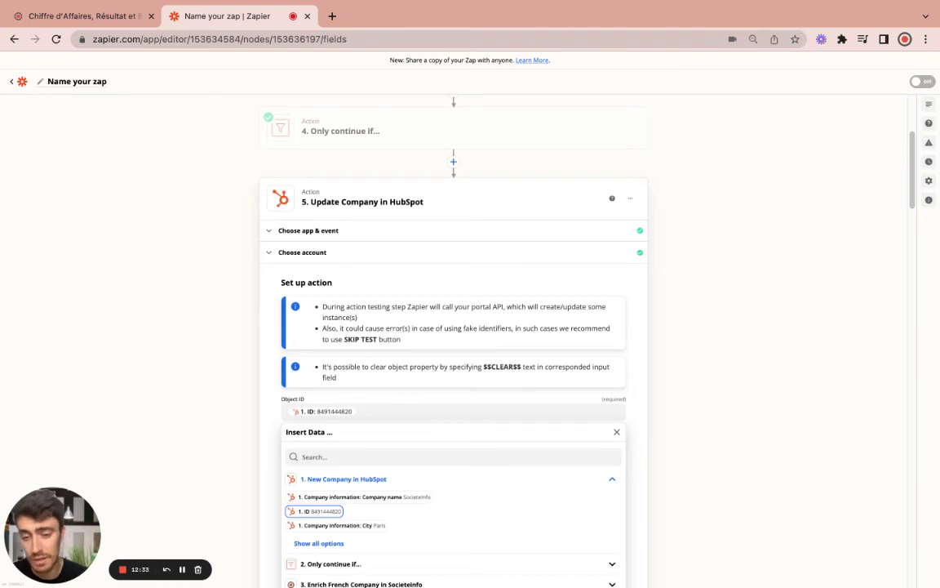
left_click(318, 511)
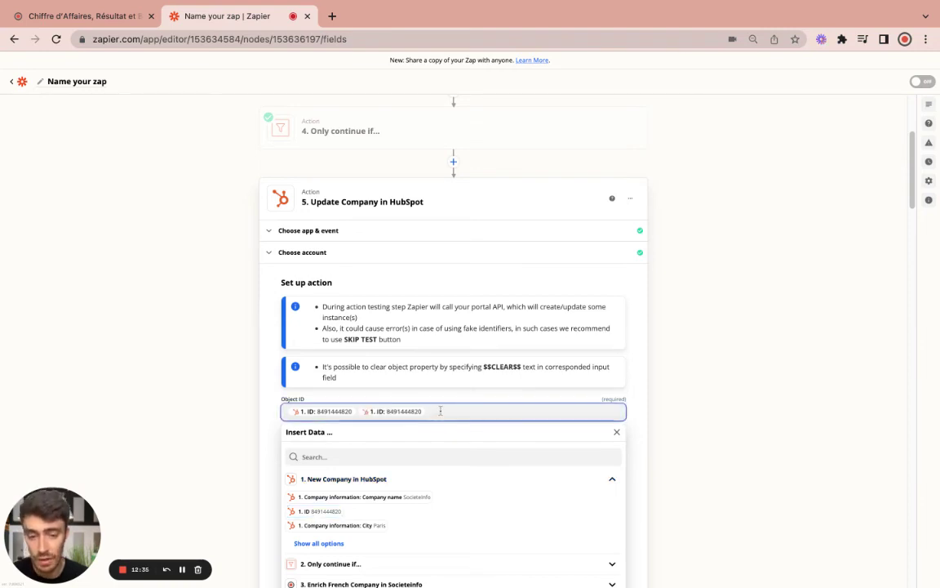
key("BackSpace")
left_click(263, 440)
scroll(343, 408, "down", 3)
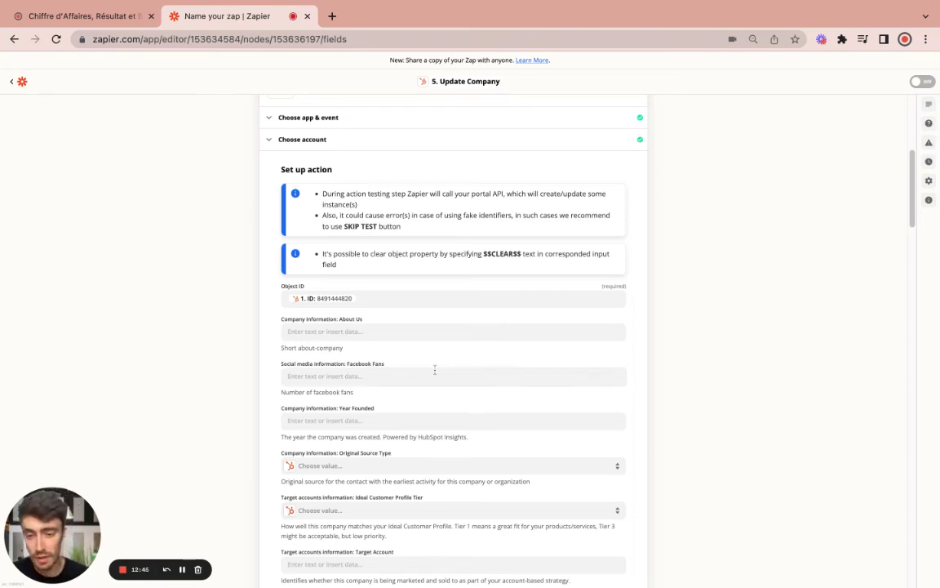
scroll(408, 457, "down", 5)
scroll(405, 434, "up", 3)
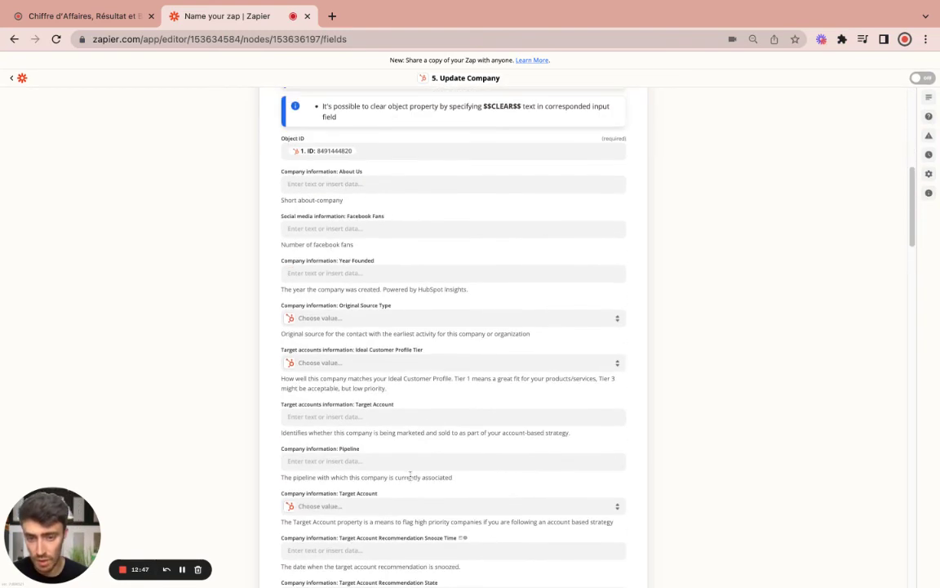
scroll(409, 479, "up", 3)
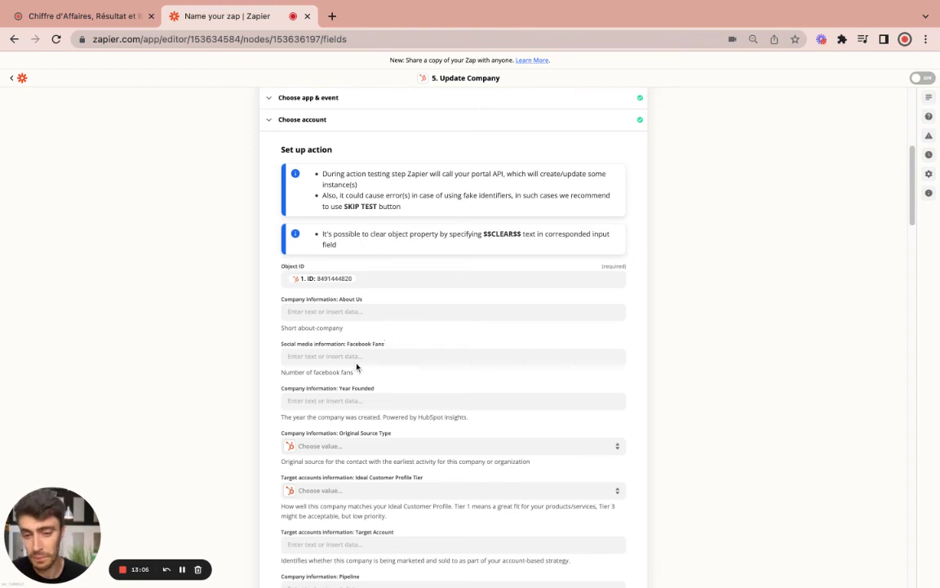
Map Societeinfo's Result Organization Activity Ape Code (6201Z) into SI Company APE code
scroll(369, 400, "down", 5)
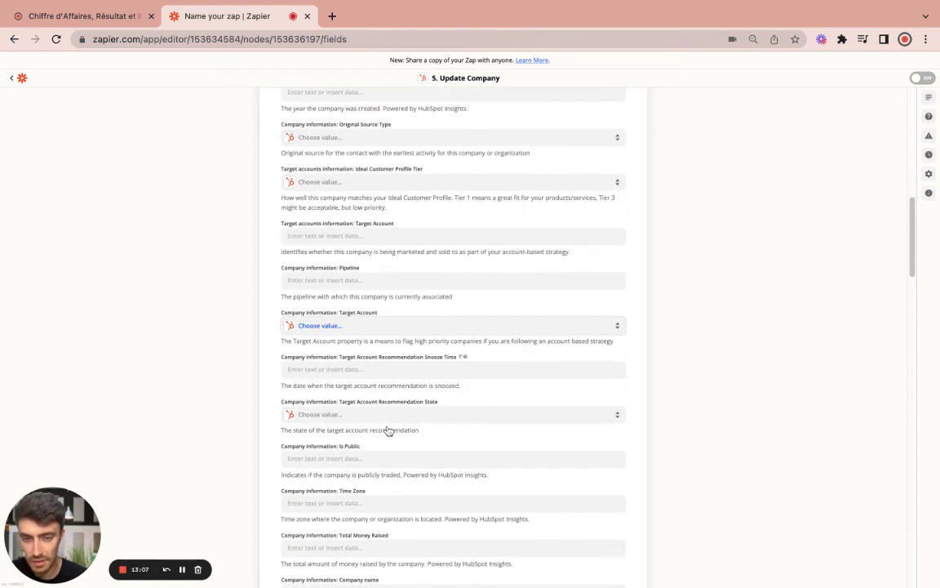
scroll(388, 431, "down", 3)
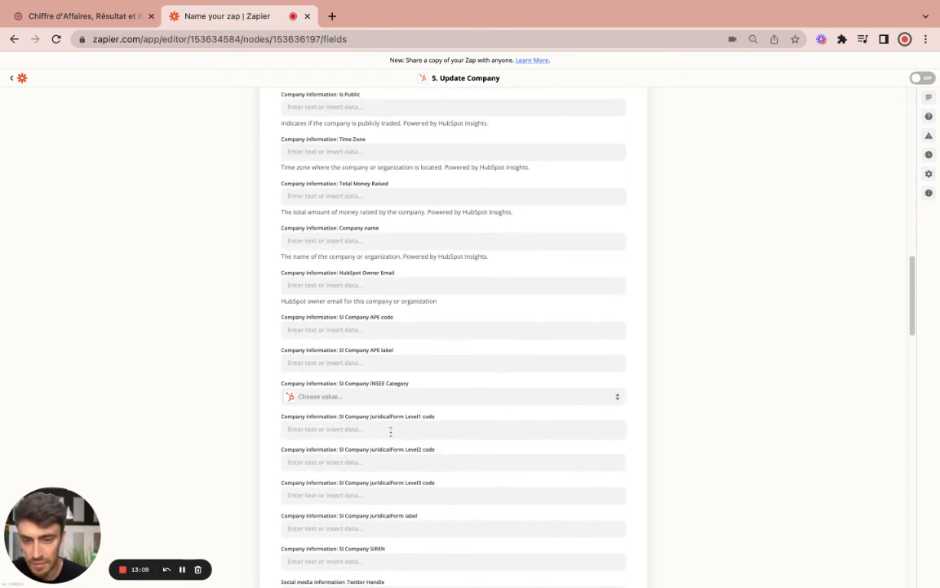
left_click(394, 330)
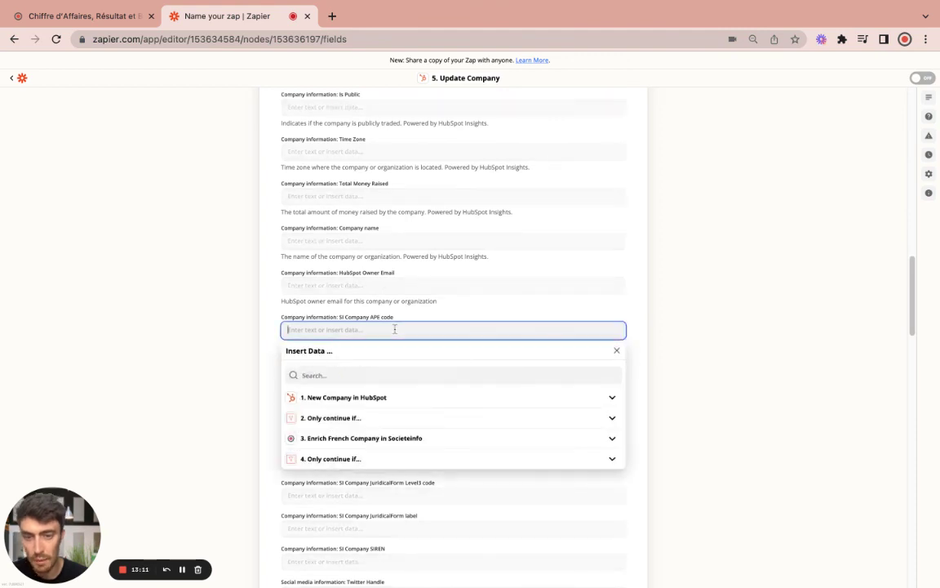
left_click(358, 438)
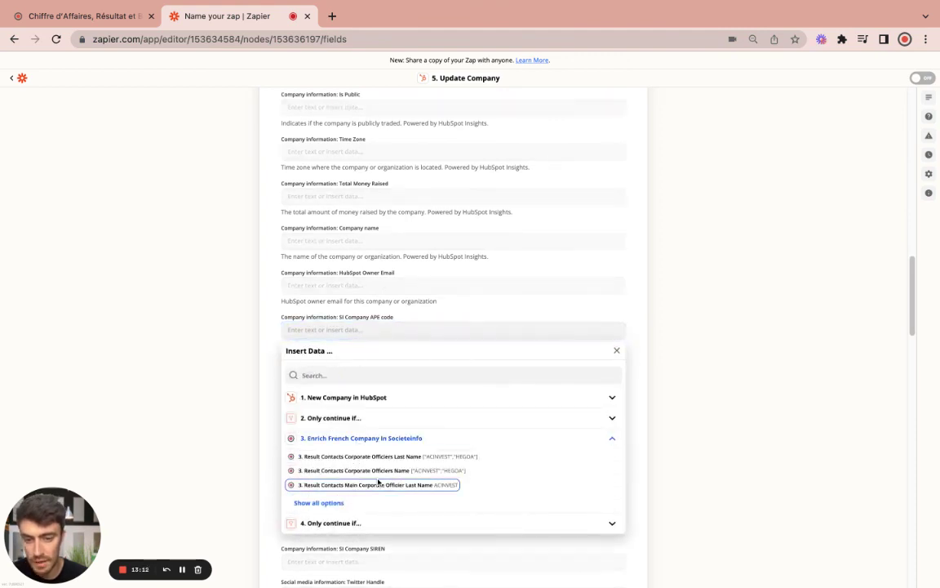
left_click(320, 503)
scroll(522, 491, "down", 2)
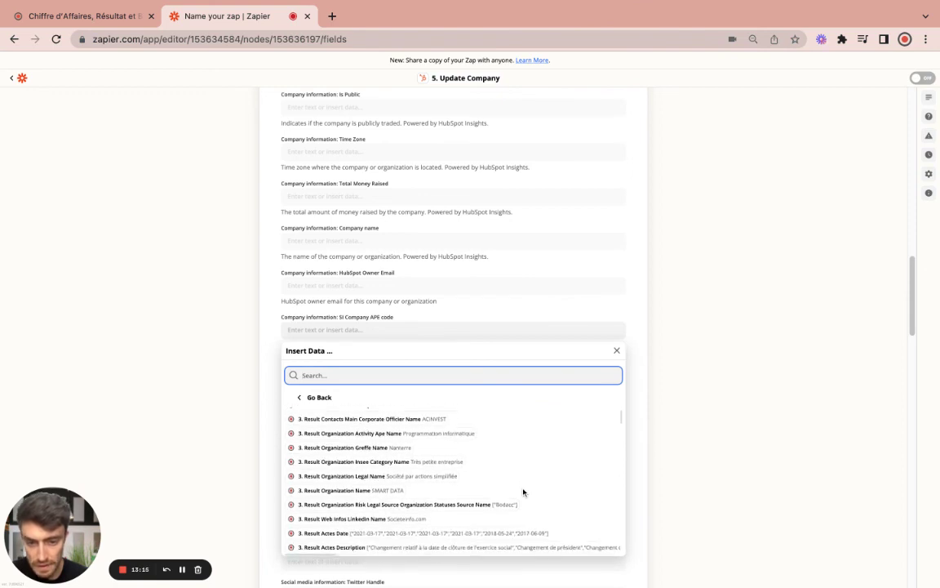
scroll(523, 491, "down", 3)
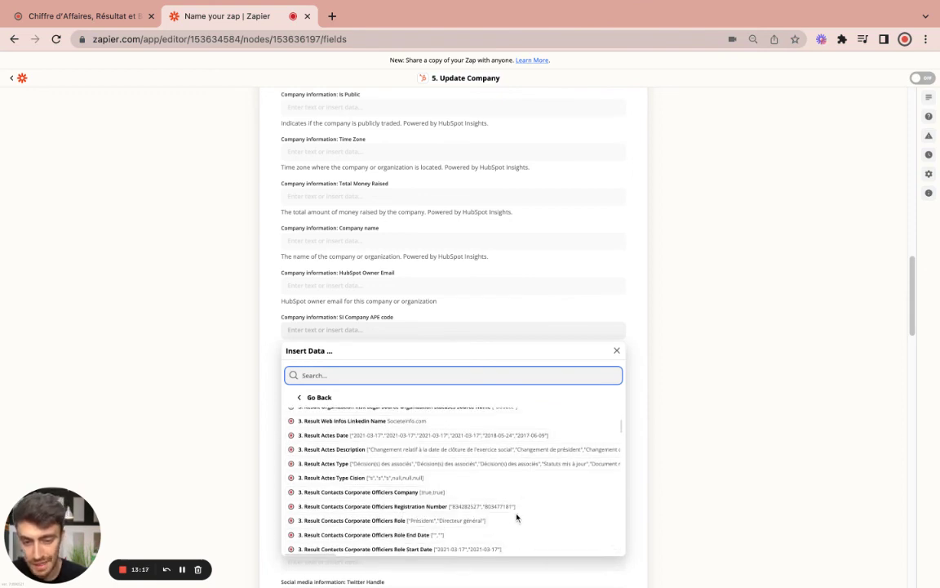
scroll(517, 517, "down", 1)
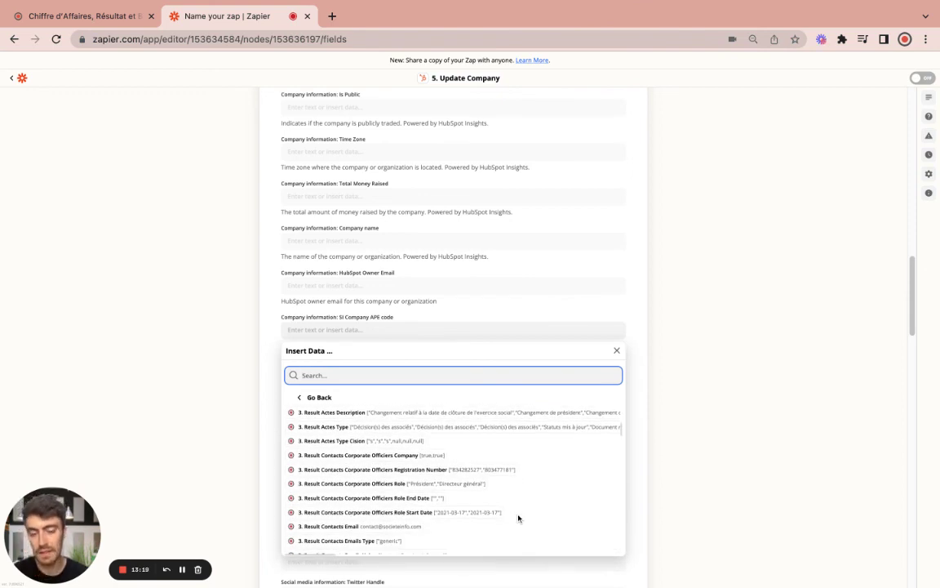
scroll(528, 504, "down", 4)
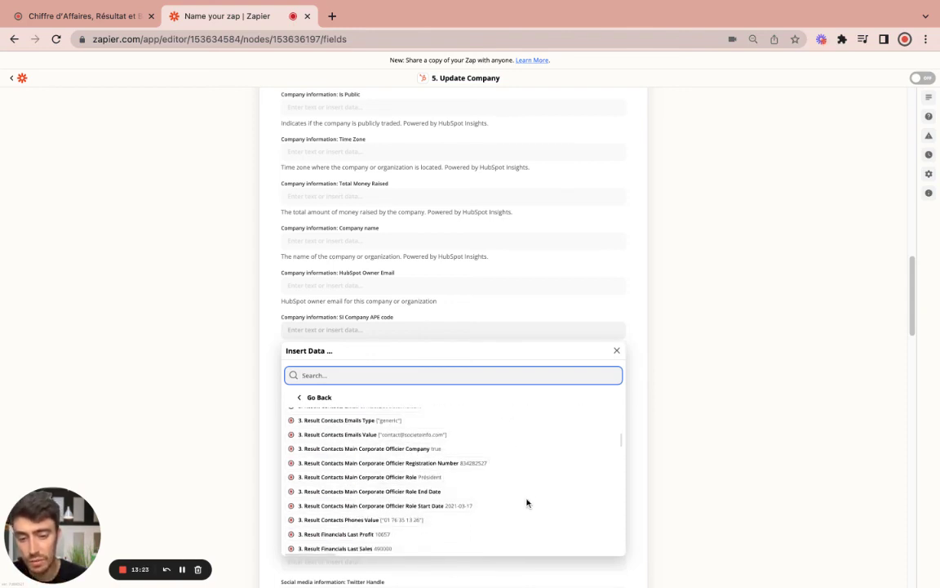
scroll(514, 501, "down", 4)
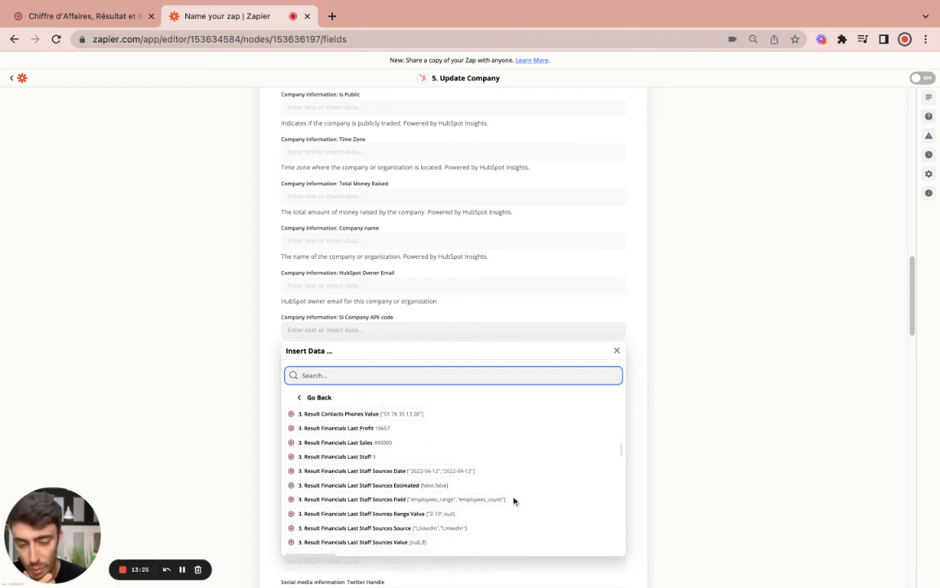
scroll(513, 501, "down", 4)
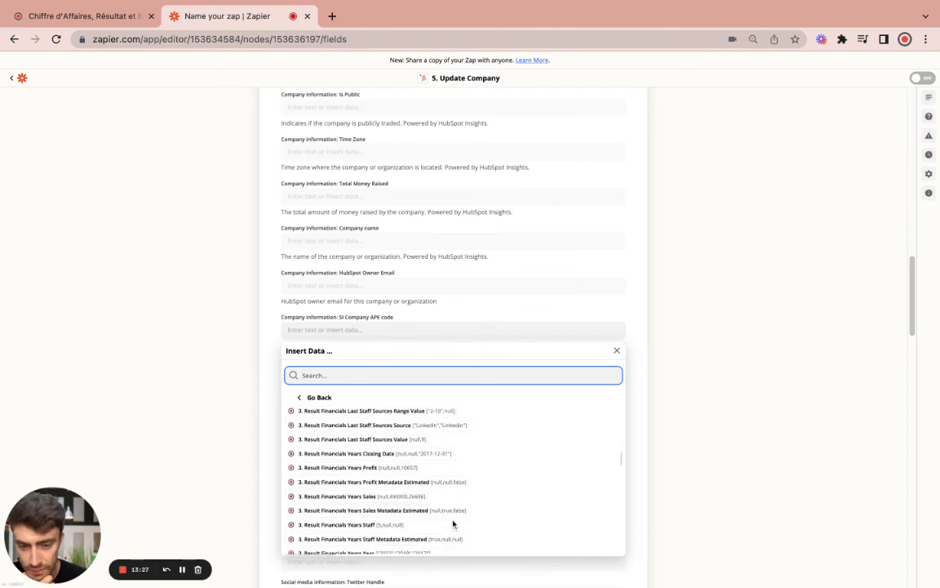
scroll(459, 518, "down", 4)
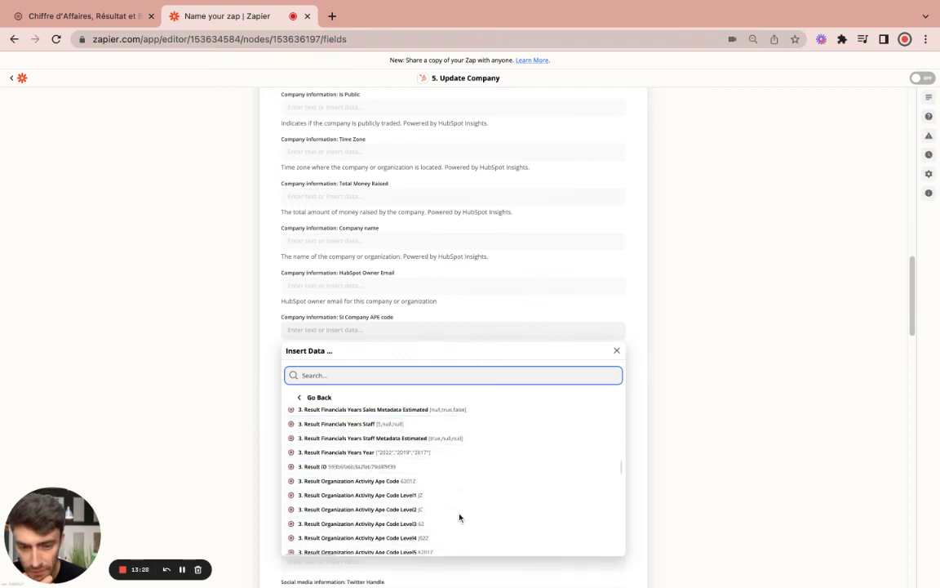
left_click(341, 482)
left_click(263, 346)
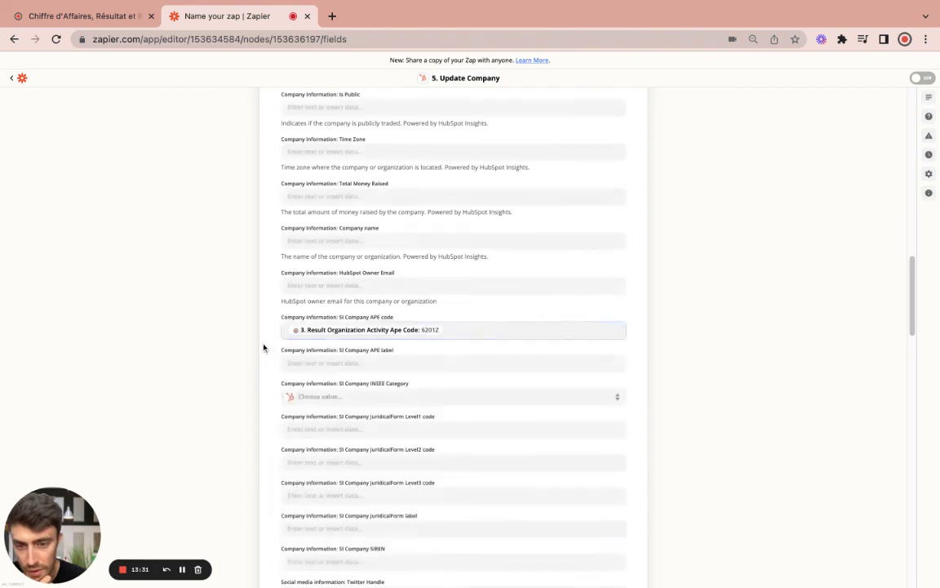
scroll(361, 303, "down", 2)
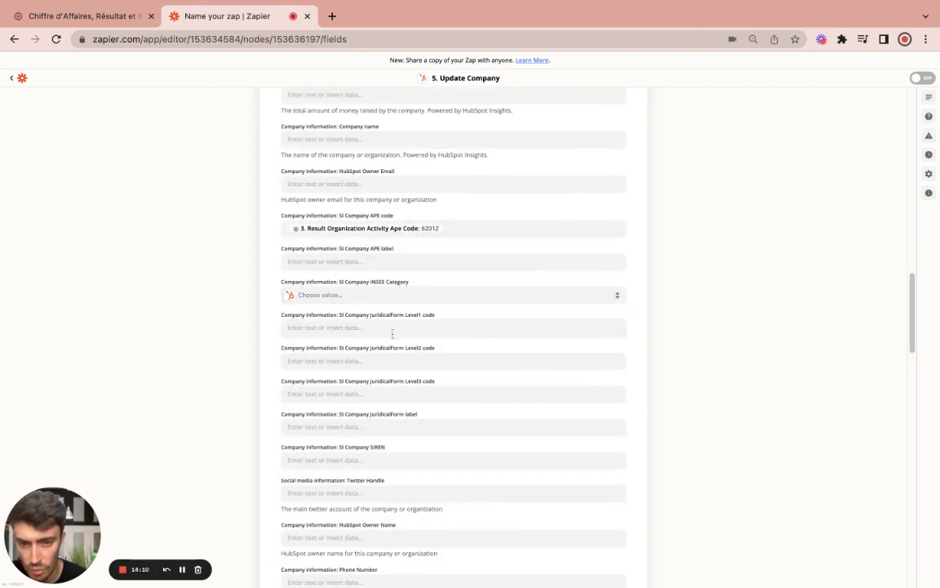
scroll(392, 458, "down", 1)
left_click(388, 439)
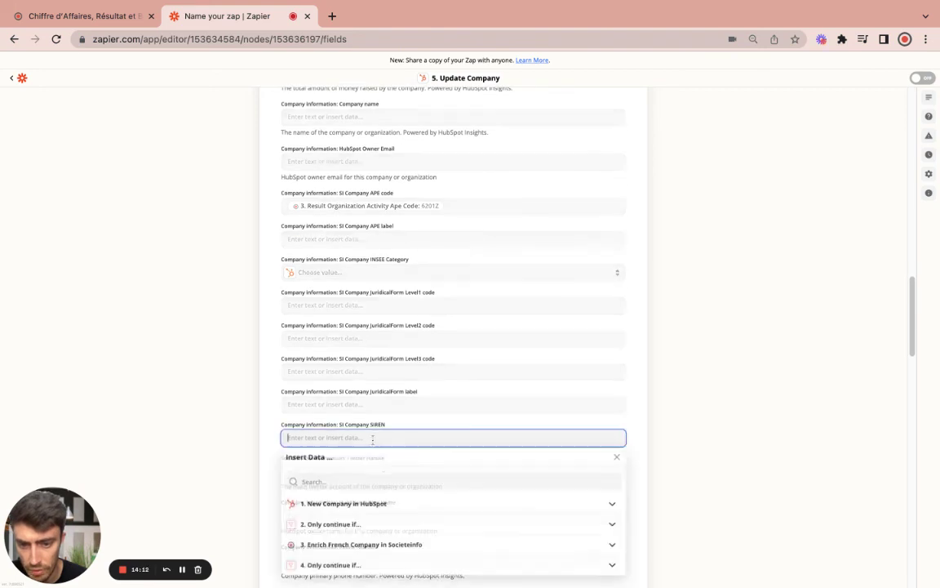
left_click(346, 544)
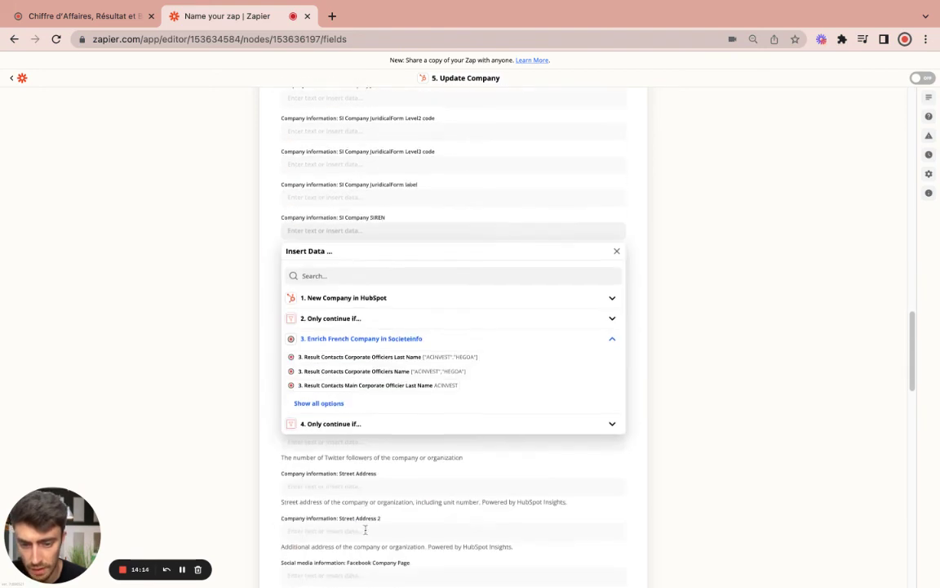
left_click(321, 403)
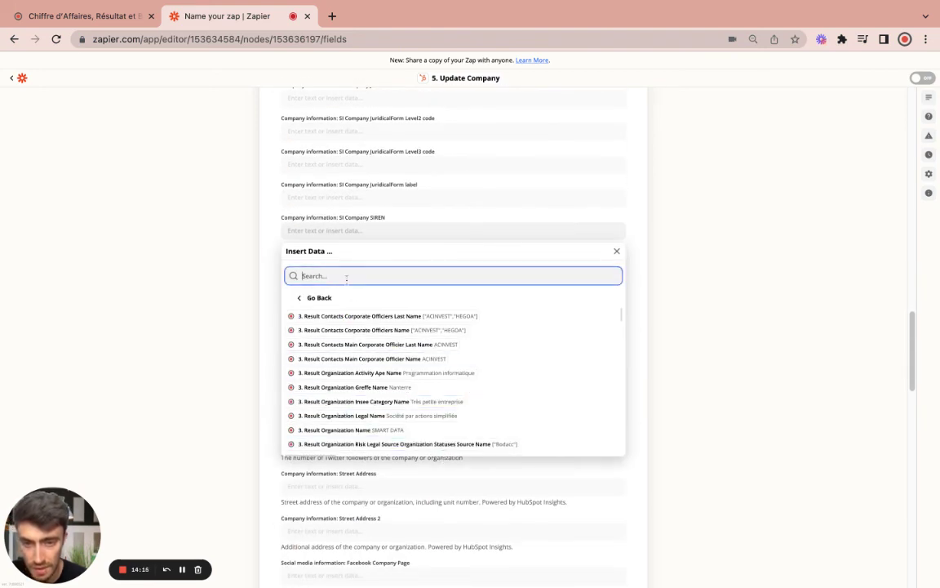
type("registra")
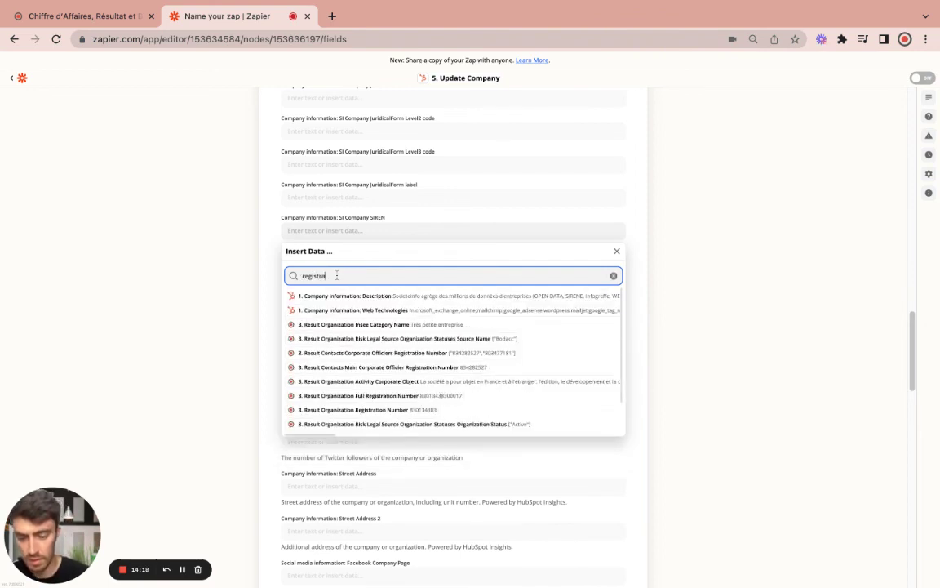
type("tion. un")
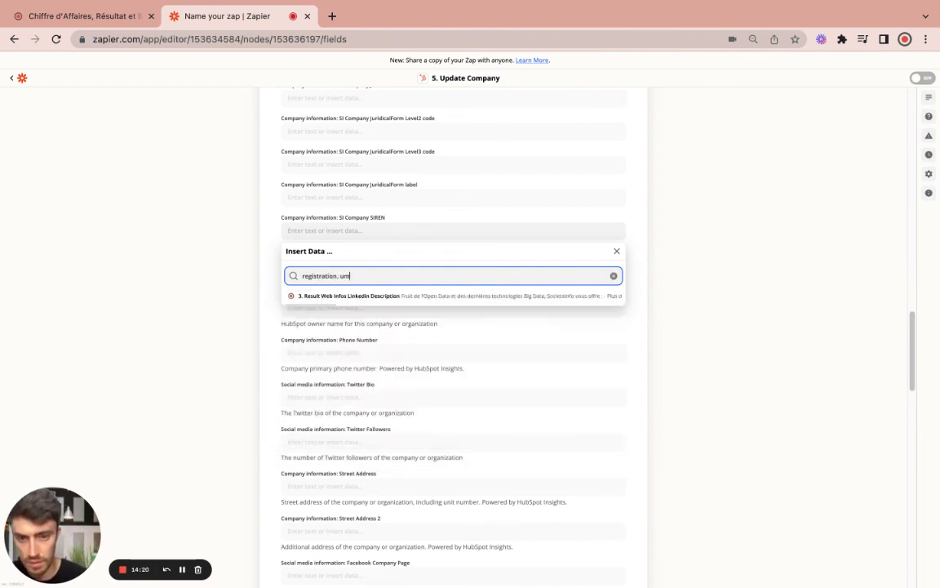
key("BackSpace")
key("BackSpace")
key("BackSpace")
key("BackSpace")
type("number")
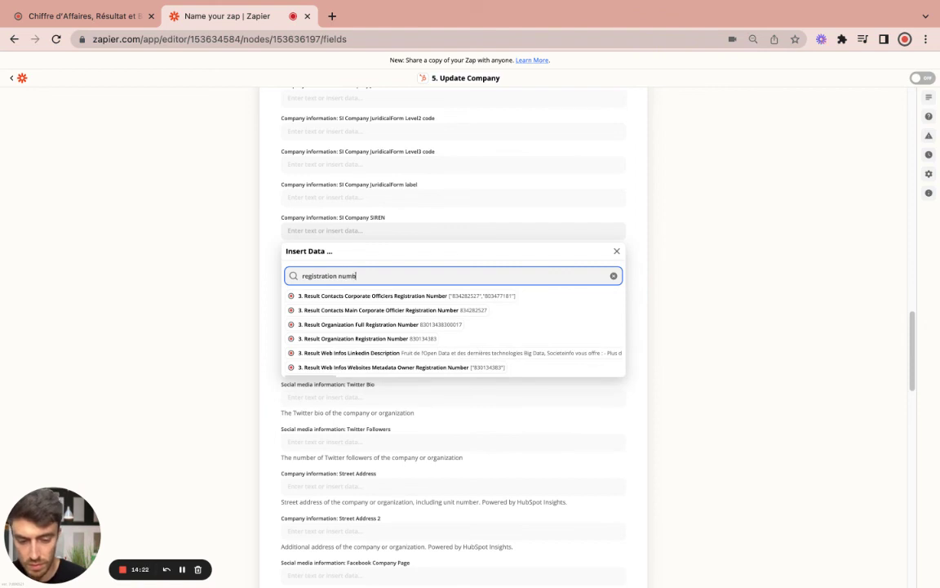
left_click(389, 339)
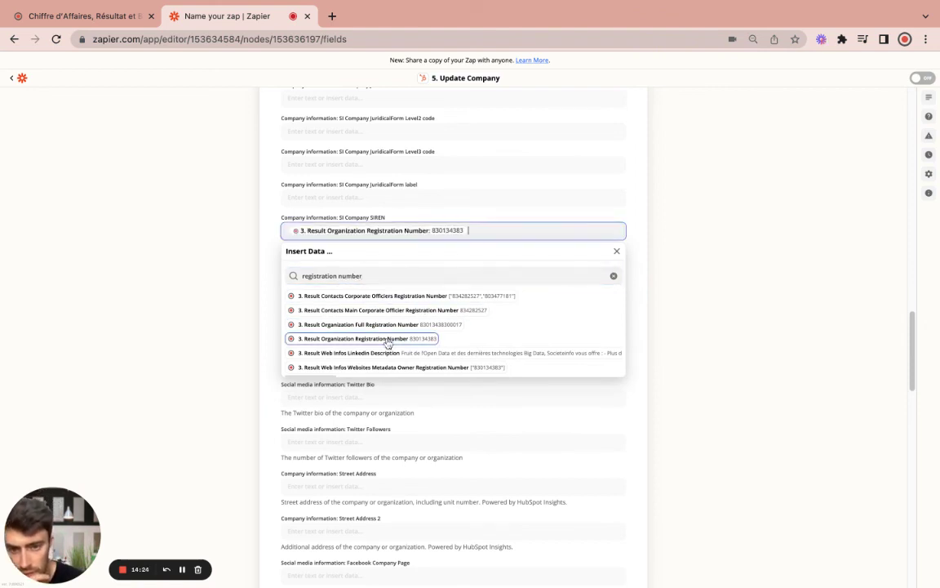
left_click(285, 264)
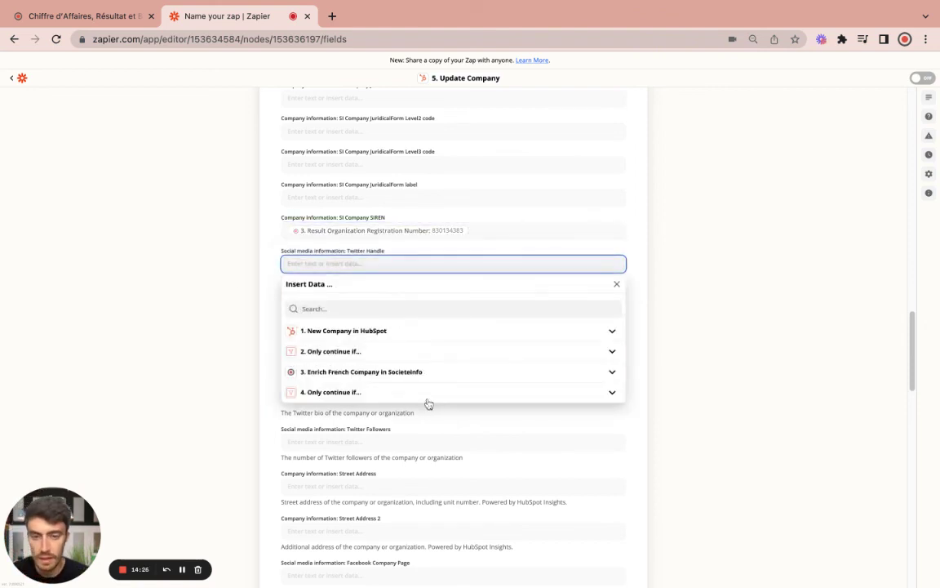
left_click(665, 432)
scroll(432, 354, "down", 3)
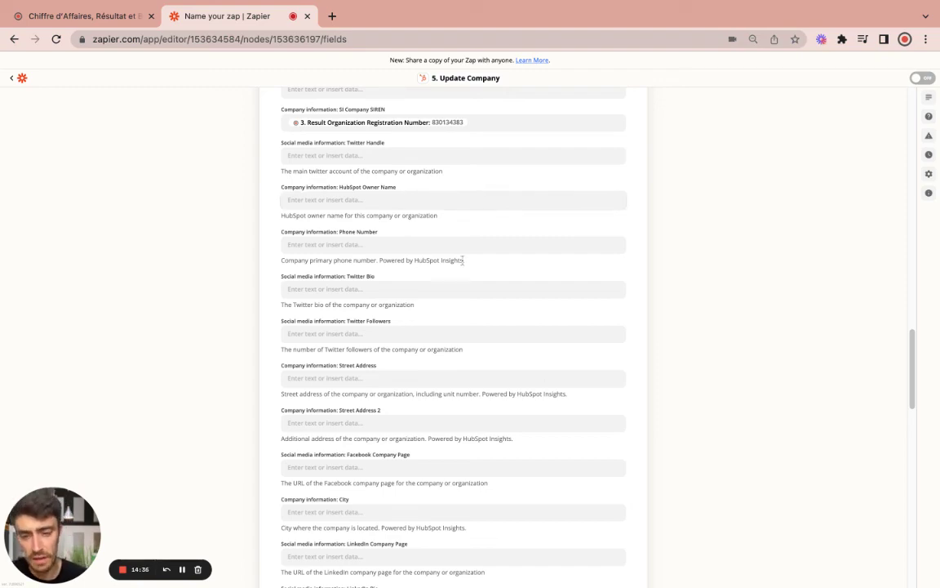
scroll(462, 261, "down", 15)
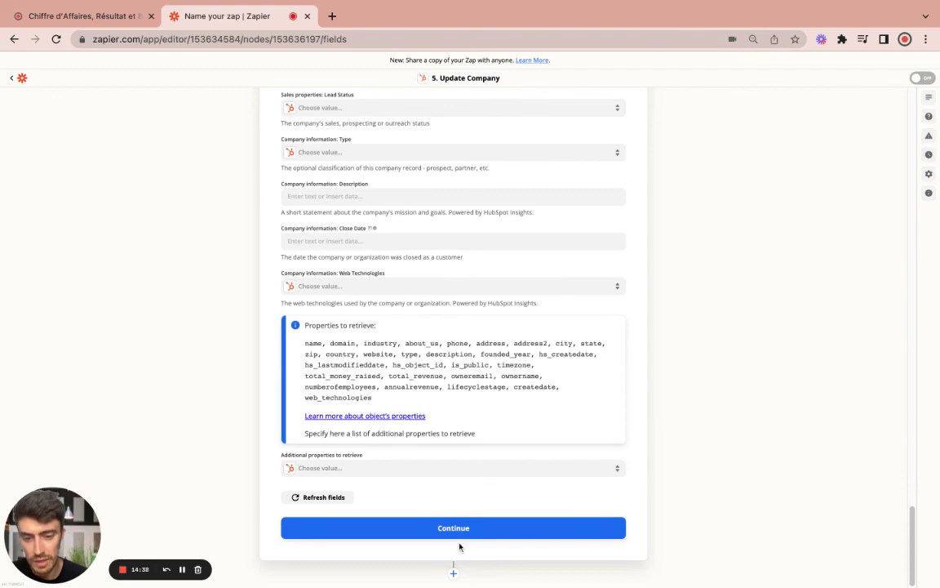
Run Test & Review on Update Company and check the company data returned from HubSpot
left_click(461, 529)
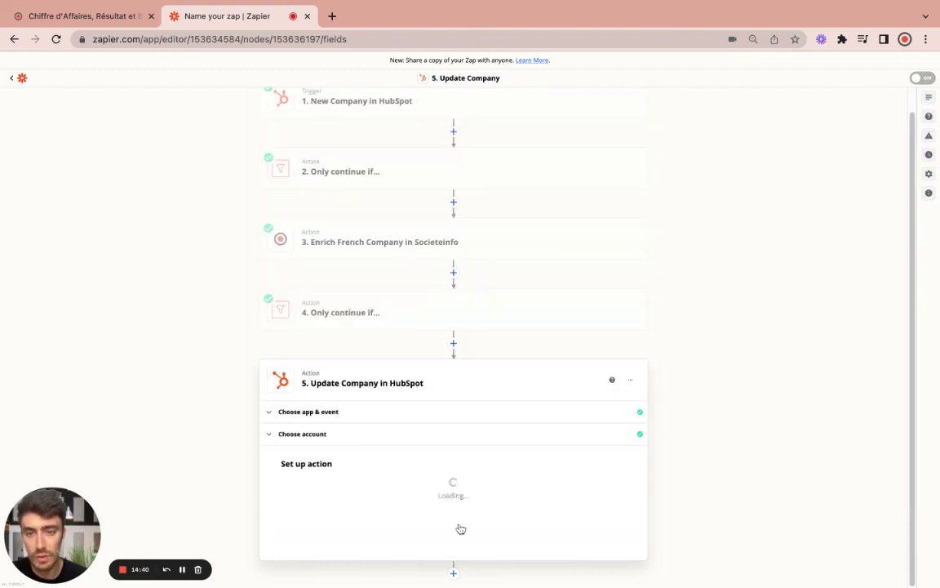
scroll(422, 506, "down", 10)
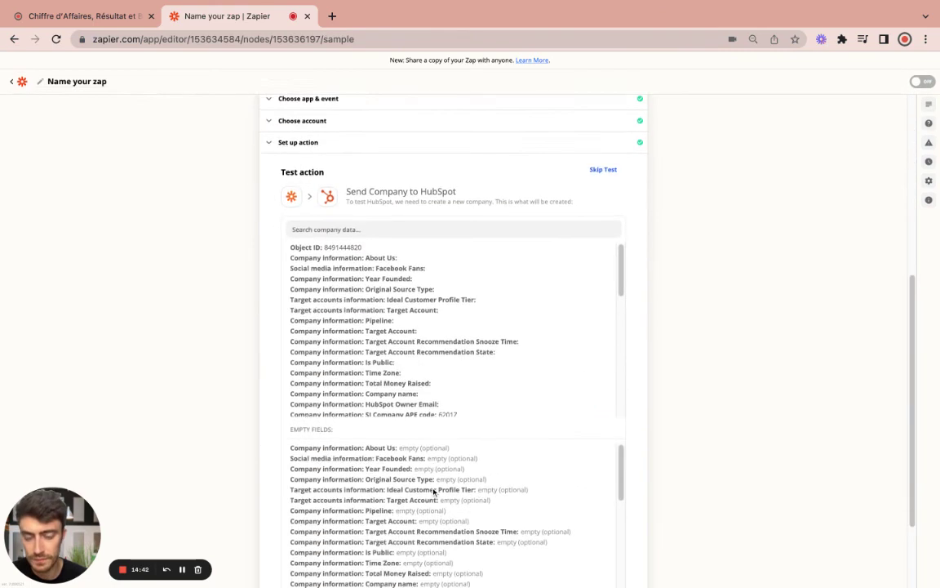
left_click(379, 534)
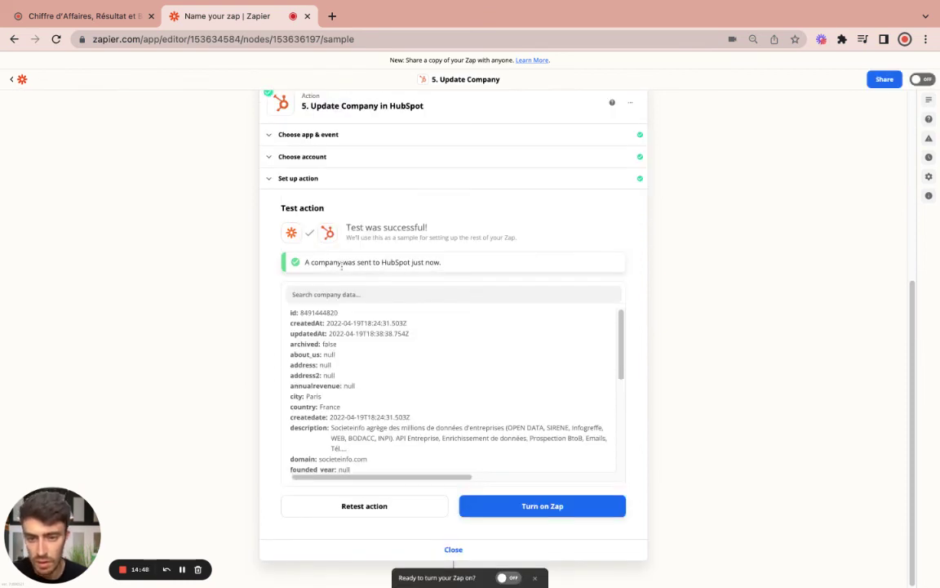
scroll(369, 382, "down", 5)
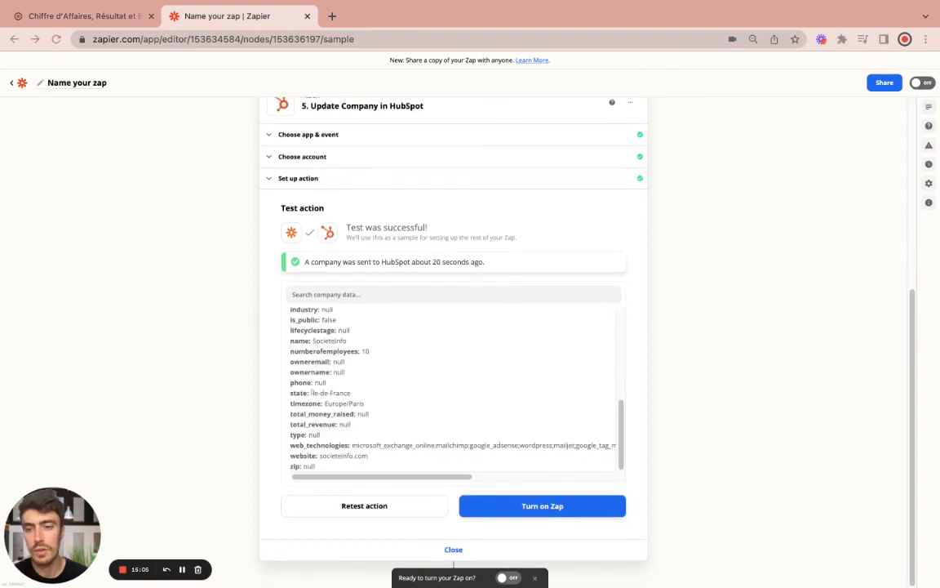